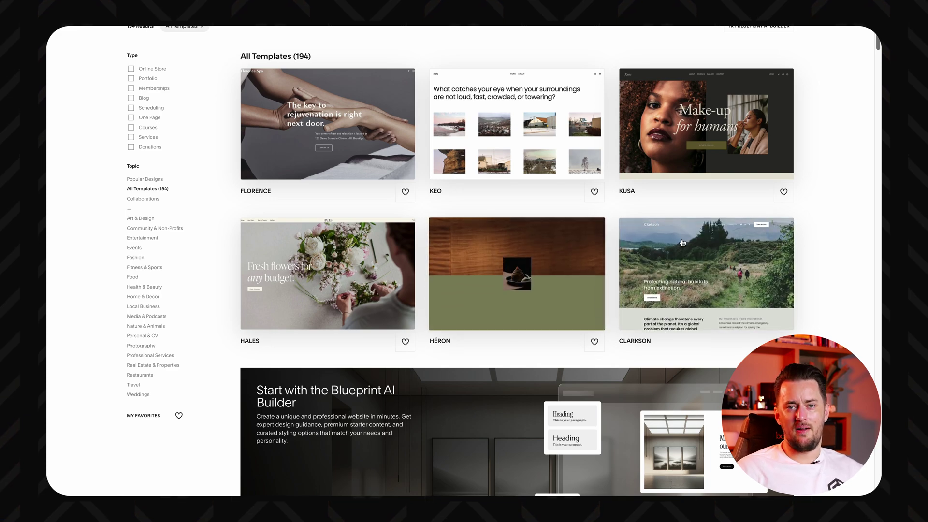
pyautogui.scroll(-1, 517, 276)
pyautogui.scroll(-3, 518, 275)
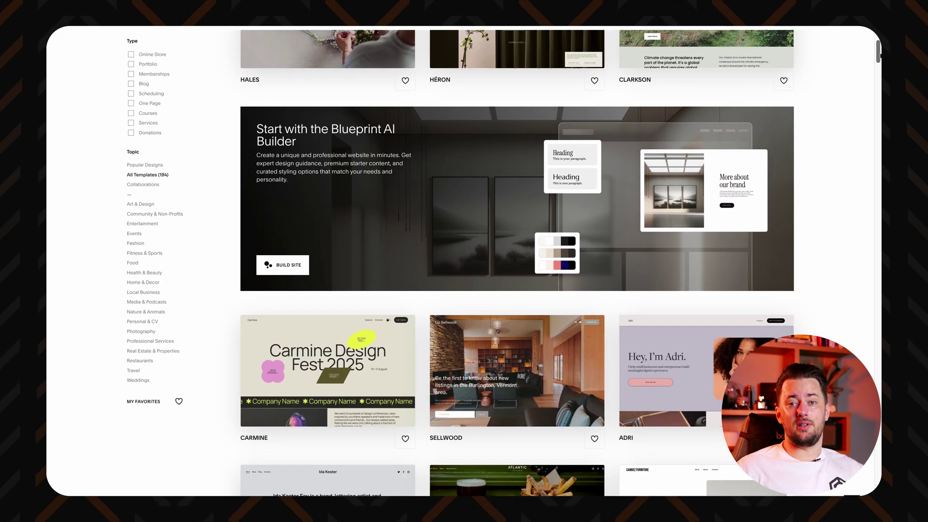
pyautogui.scroll(-2, 517, 276)
pyautogui.scroll(-2, 517, 276)
pyautogui.scroll(-2, 516, 263)
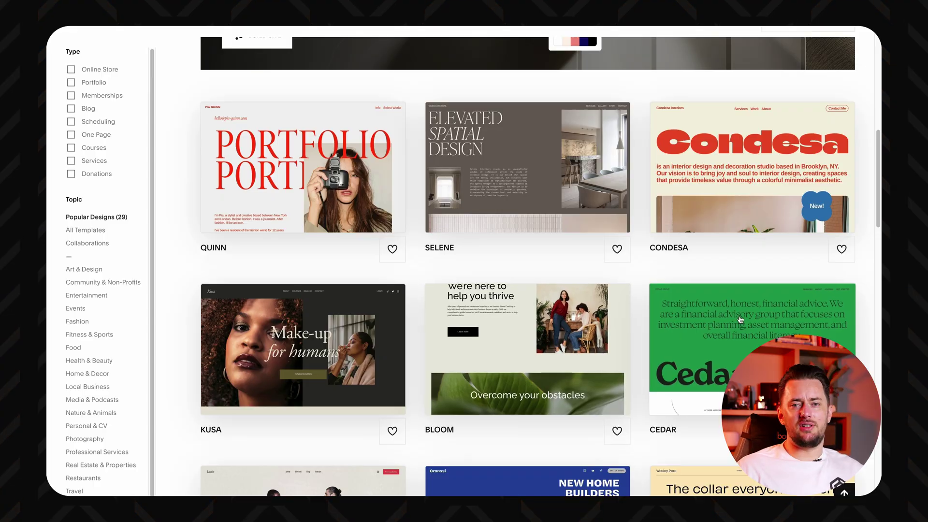
pyautogui.scroll(-1, 874, 229)
pyautogui.scroll(-1, 873, 230)
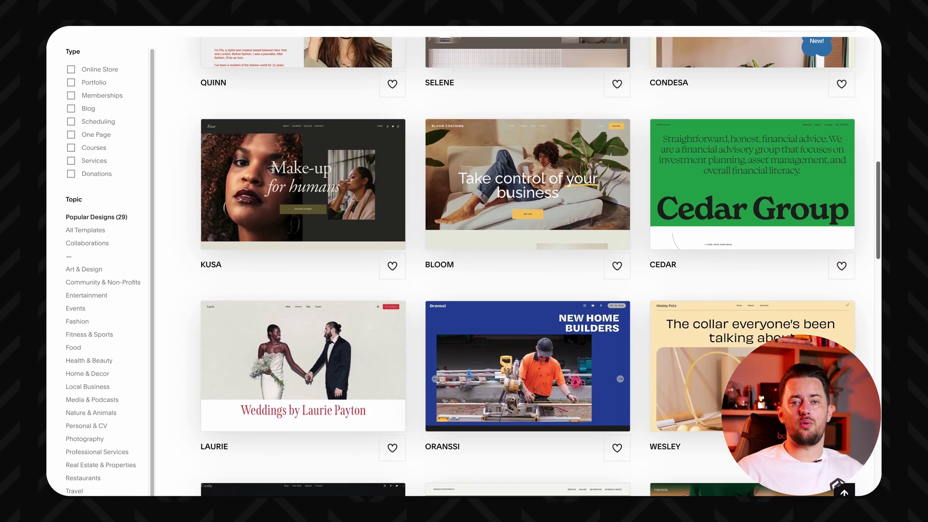
pyautogui.scroll(-1, 873, 229)
pyautogui.scroll(-1, 603, 225)
pyautogui.scroll(-1, 602, 224)
pyautogui.scroll(-1, 603, 225)
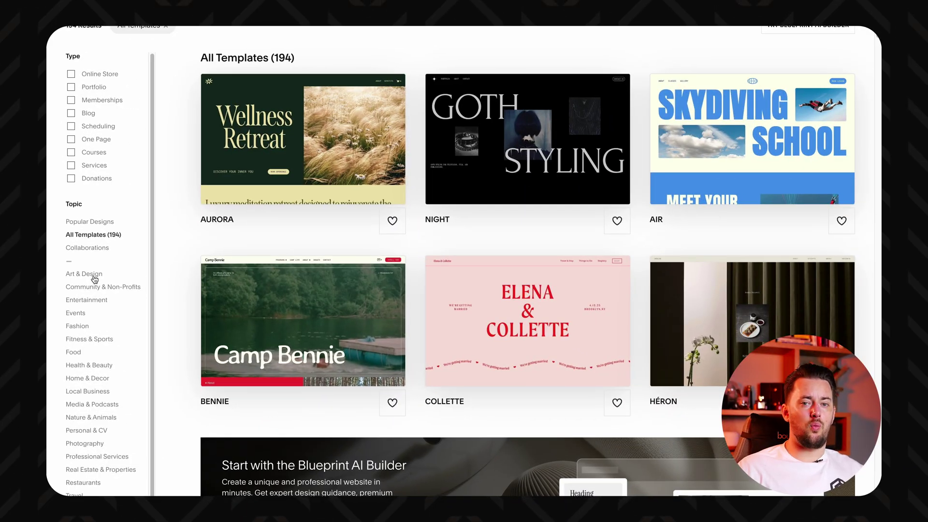
# Filter the template gallery by Art & Design, then Travel, and open the Air template
pyautogui.click(94, 279)
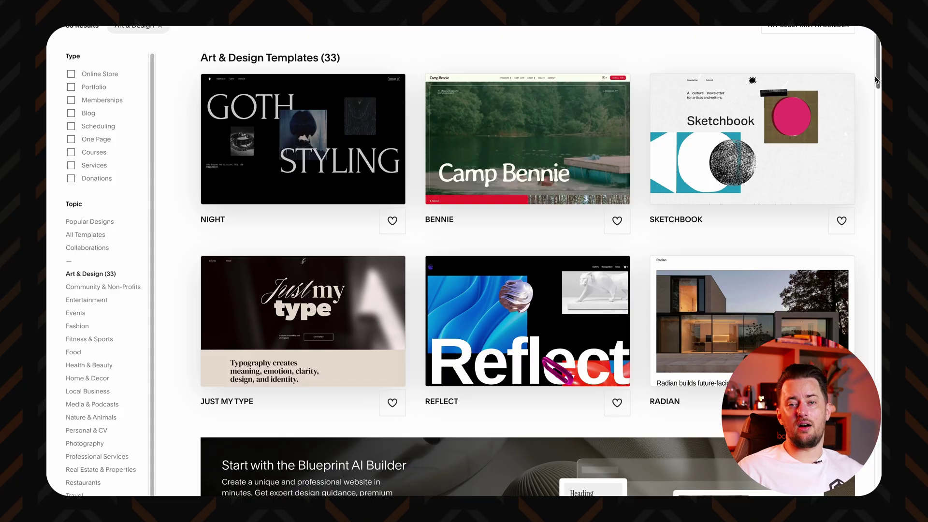
pyautogui.moveTo(876, 80); pyautogui.dragTo(876, 130)
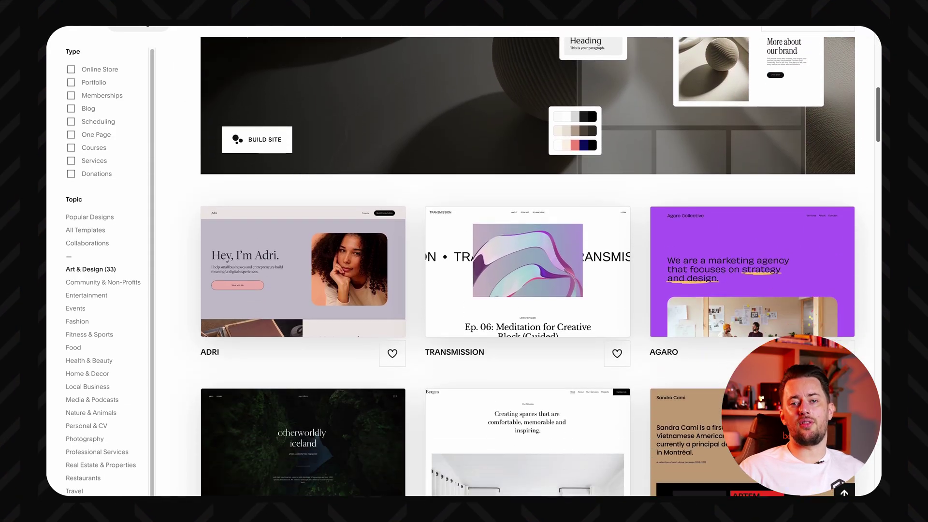
pyautogui.scroll(-3, 528, 291)
pyautogui.click(74, 491)
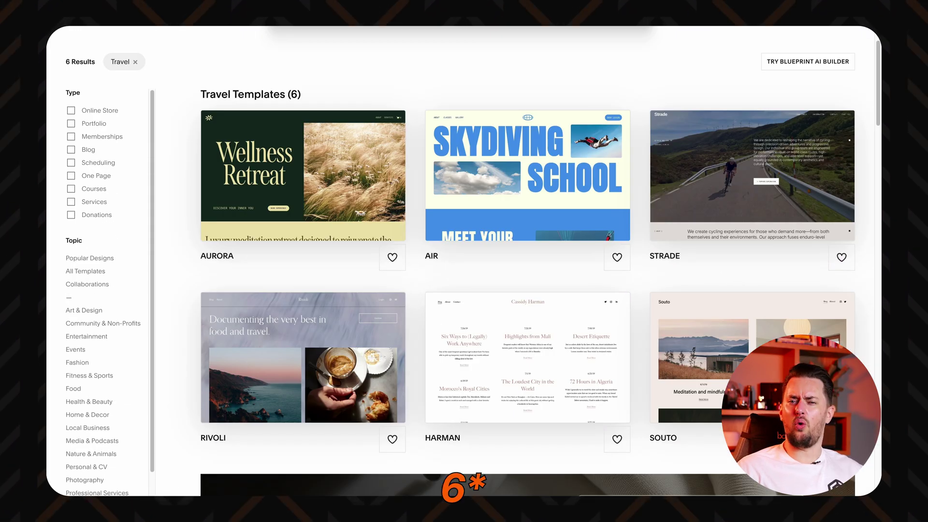
pyautogui.click(521, 177)
# Preview the Air template in four colour presets, then start creating a site from it
pyautogui.click(717, 238)
pyautogui.click(715, 266)
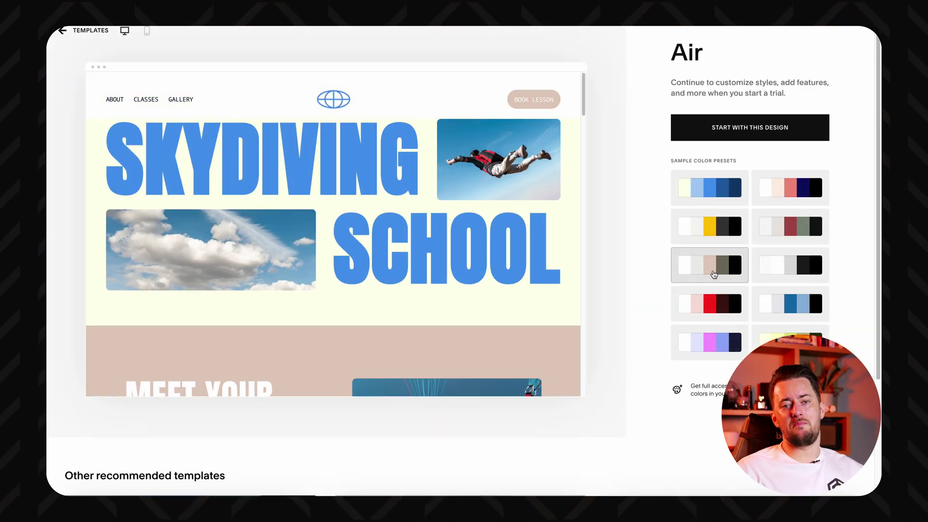
pyautogui.click(714, 303)
pyautogui.click(791, 303)
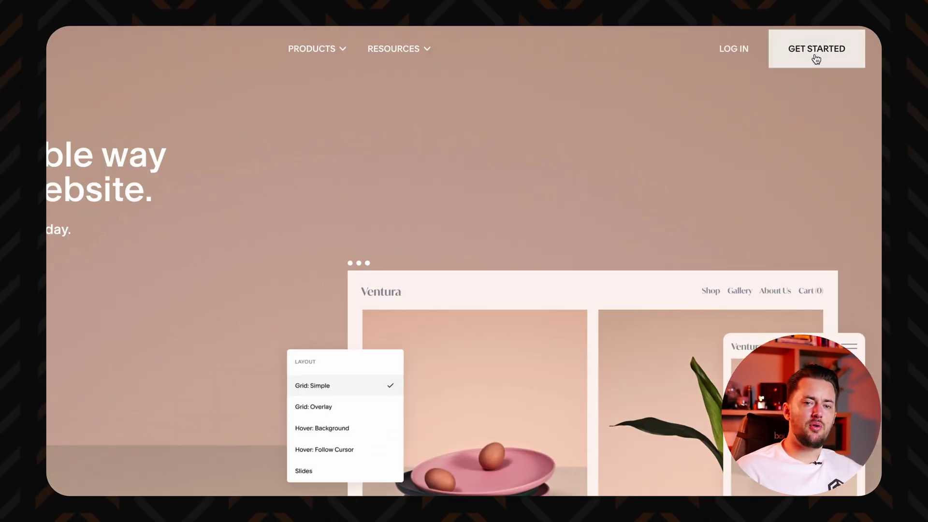
pyautogui.click(817, 49)
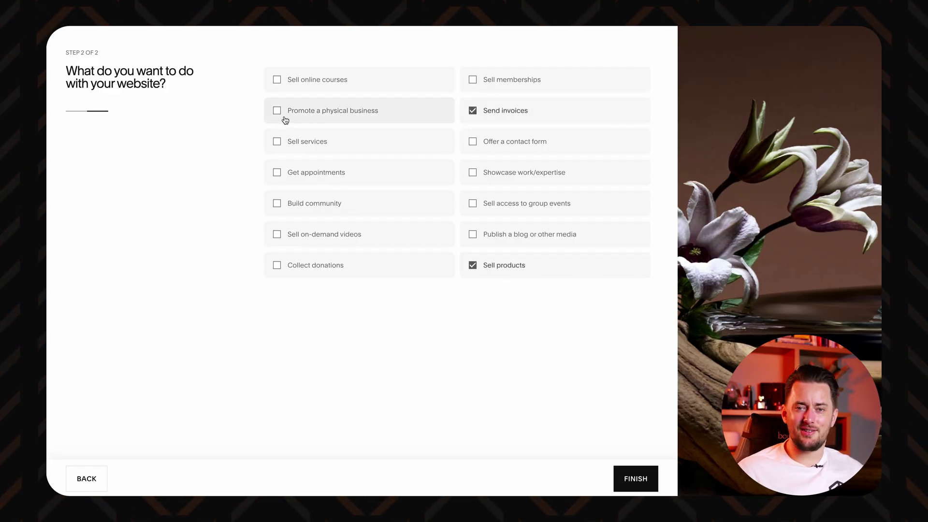
# Add Build community to the site goals and finish the goal selection
pyautogui.click(277, 205)
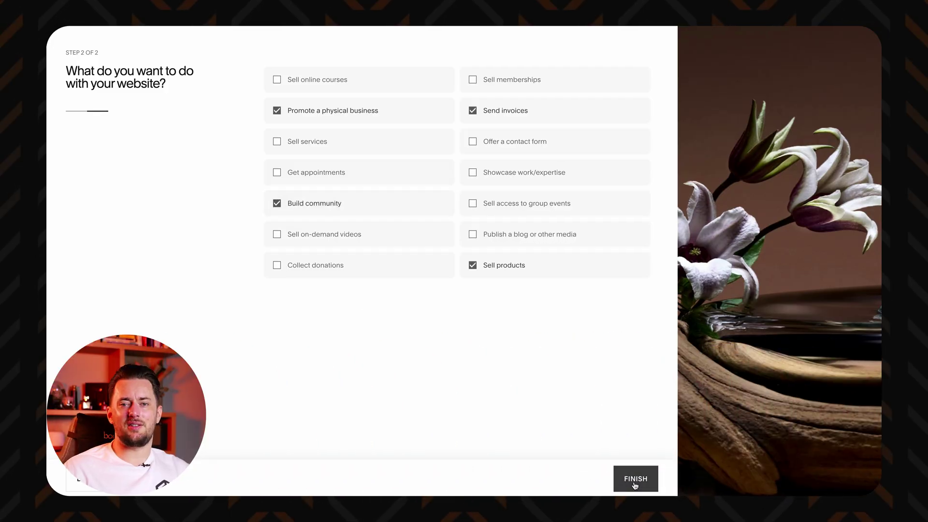
pyautogui.click(635, 482)
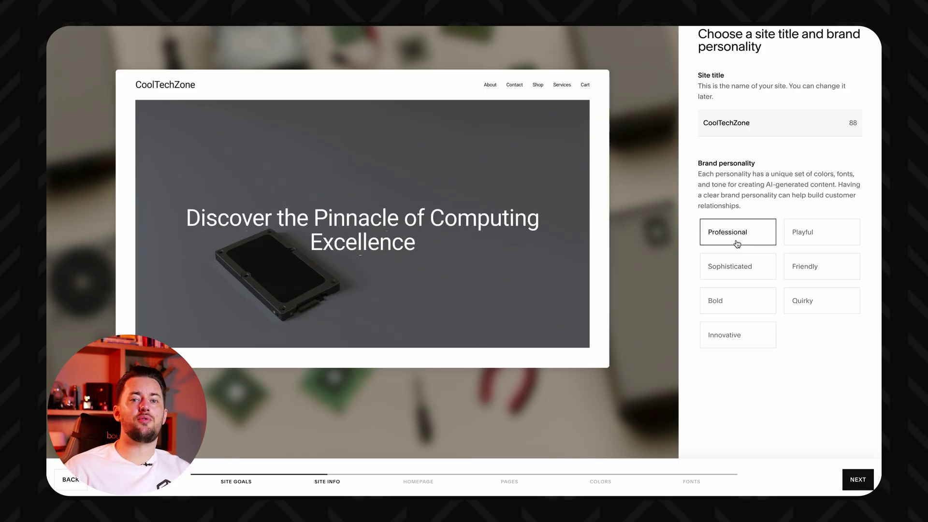
pyautogui.click(854, 481)
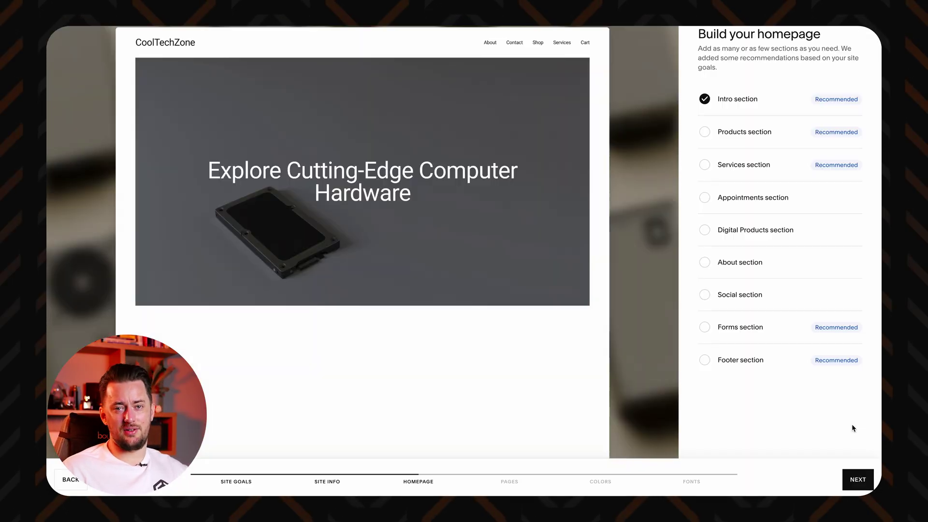
# Add footer, forms, products and services sections to the homepage
pyautogui.click(706, 361)
pyautogui.click(704, 327)
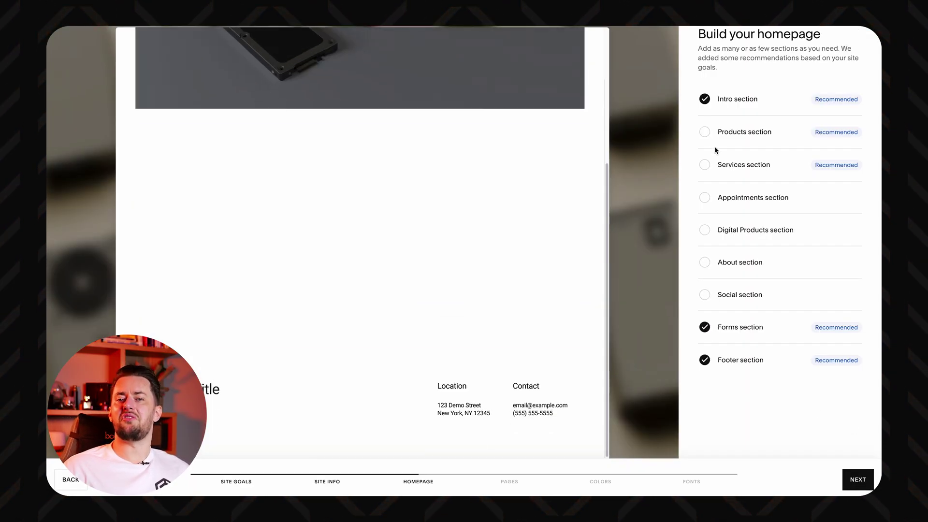
pyautogui.click(704, 133)
pyautogui.click(704, 165)
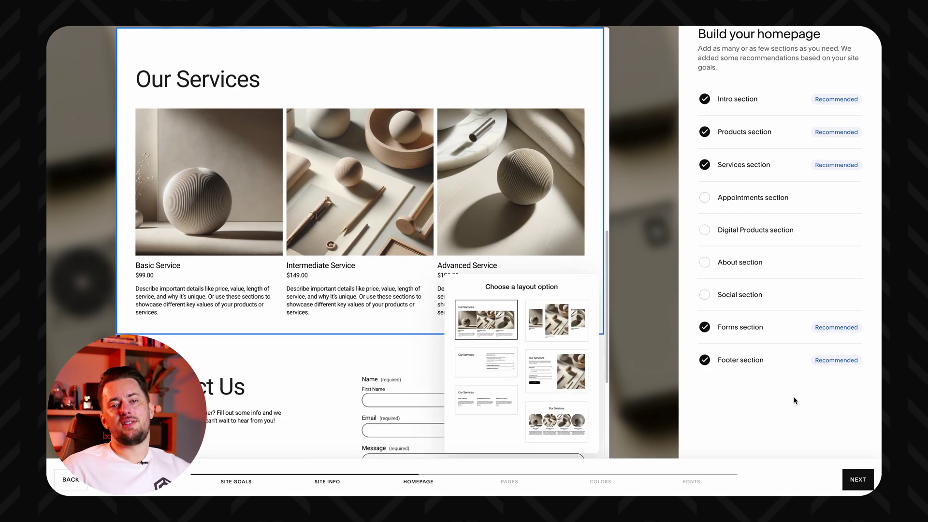
pyautogui.click(857, 479)
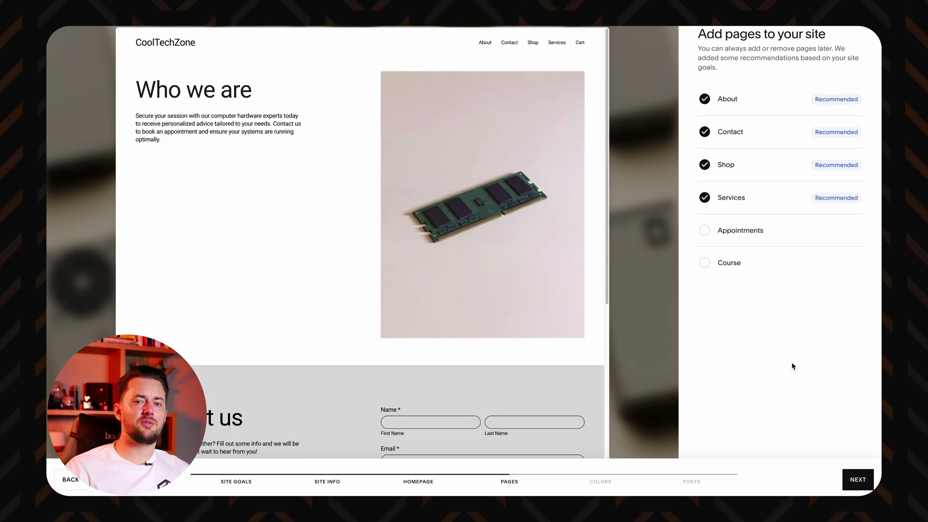
# Compare palettes, apply the teal Playful palette, and choose the bold uppercase font pairing
pyautogui.click(853, 479)
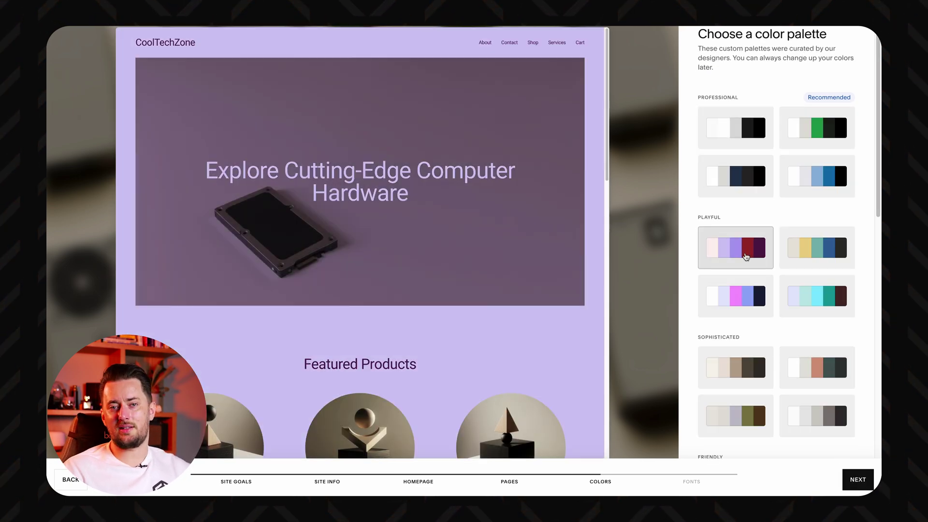
pyautogui.click(805, 174)
pyautogui.scroll(-3, 606, 231)
pyautogui.moveTo(607, 231); pyautogui.dragTo(609, 252)
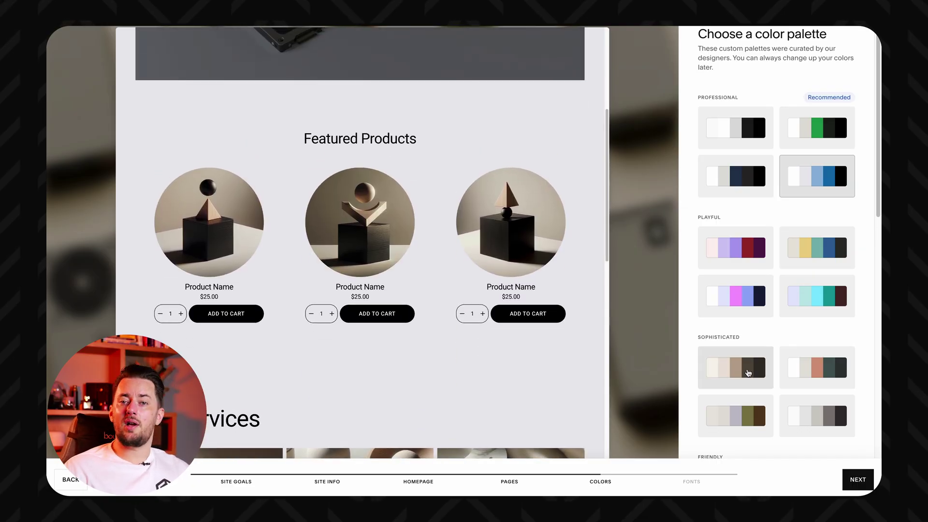
pyautogui.click(748, 373)
pyautogui.click(803, 254)
pyautogui.click(820, 292)
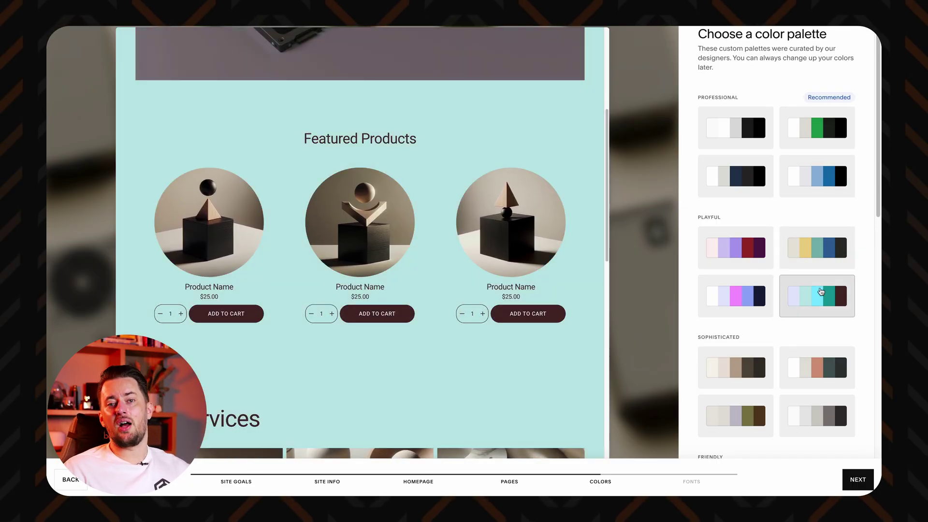
pyautogui.click(851, 479)
pyautogui.click(813, 423)
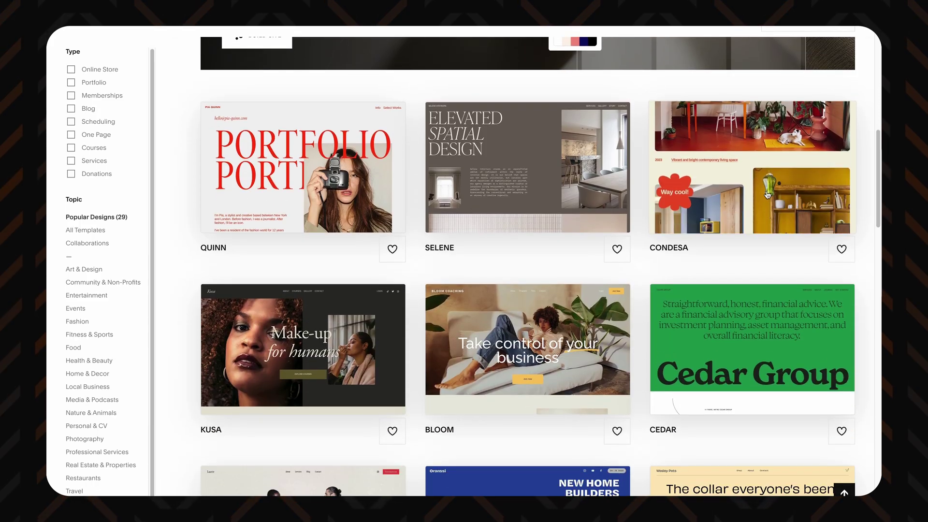
pyautogui.scroll(-5, 689, 333)
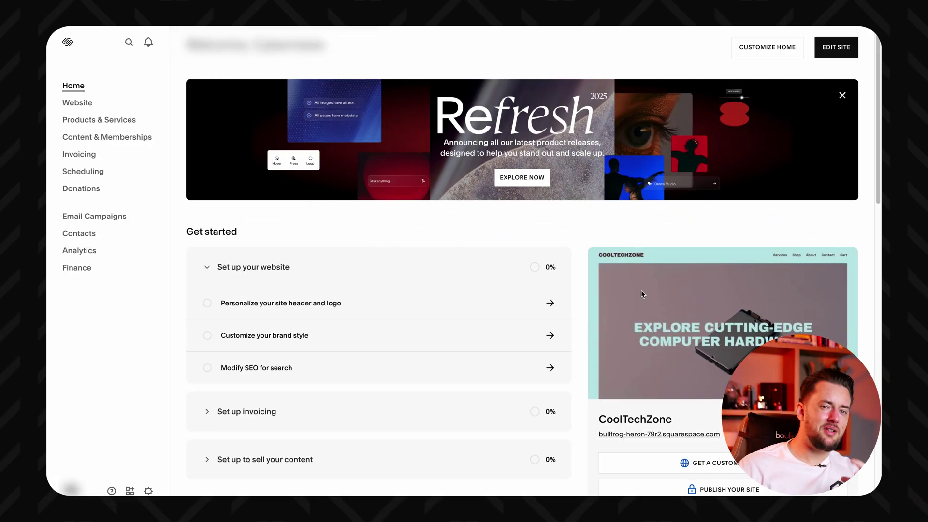
# Hide and then restore the setup overview in the dashboard home customization options
pyautogui.click(766, 51)
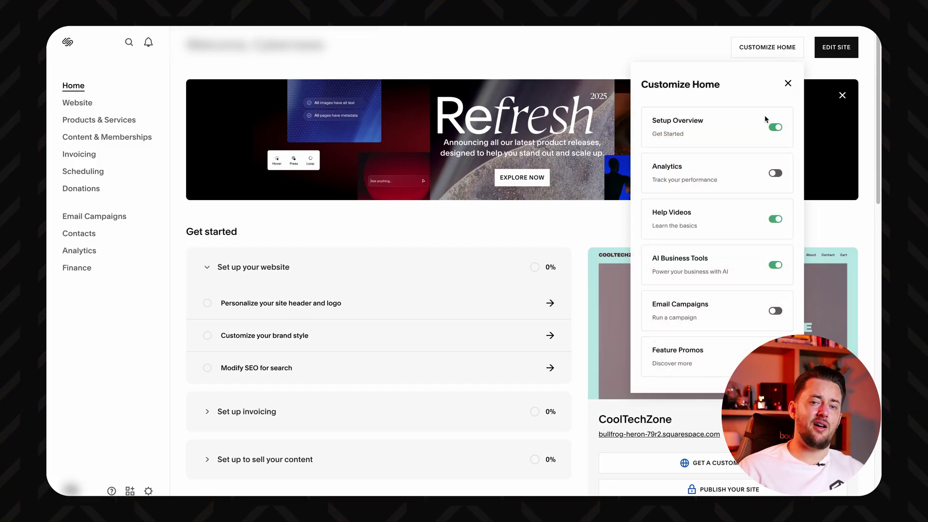
pyautogui.click(775, 130)
pyautogui.click(775, 129)
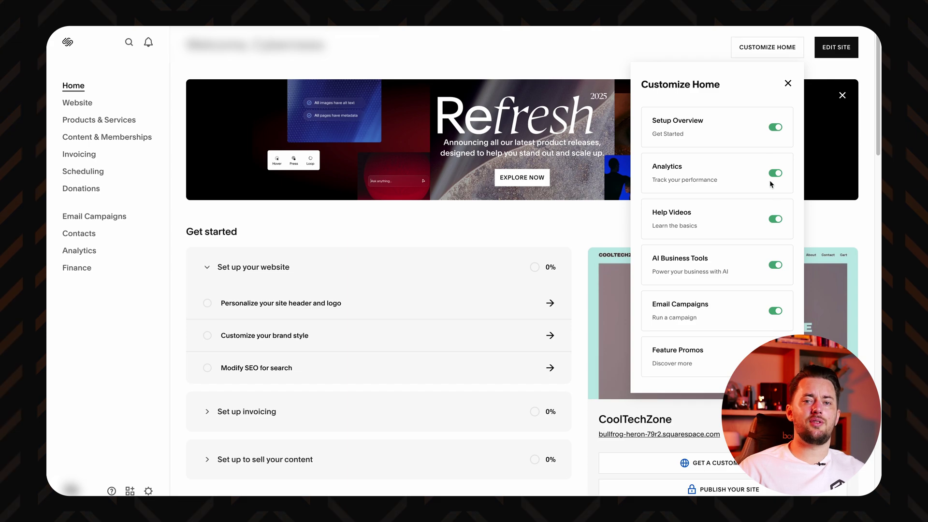
pyautogui.click(789, 83)
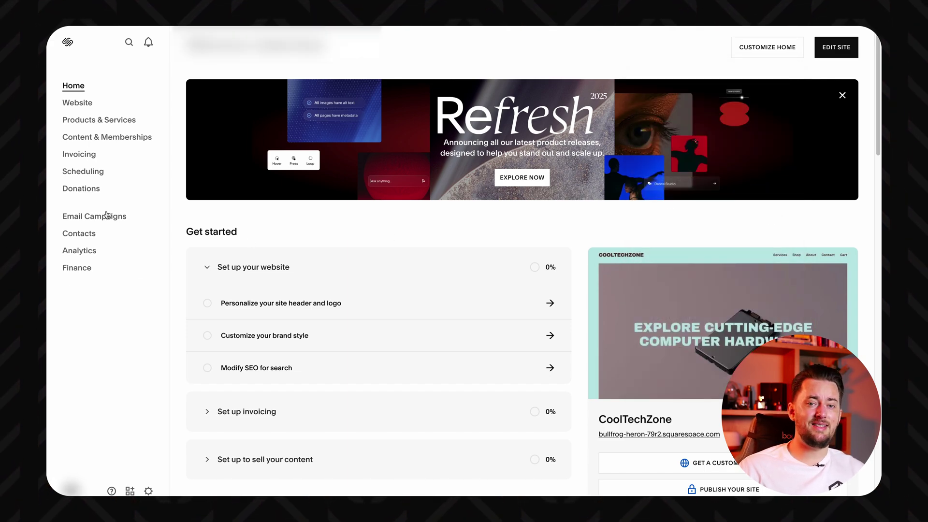
# Browse the Products & Services, Content & Memberships, Invoicing and Donations areas
pyautogui.click(104, 120)
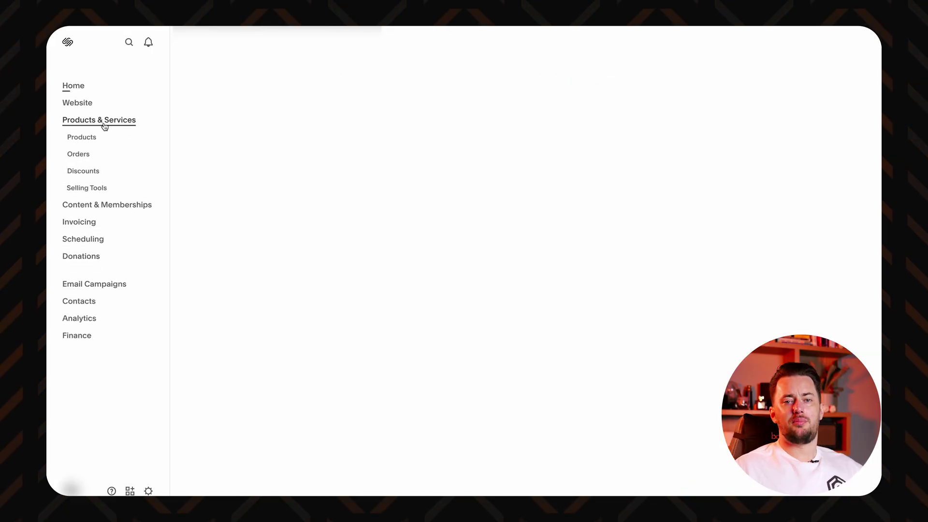
pyautogui.click(95, 204)
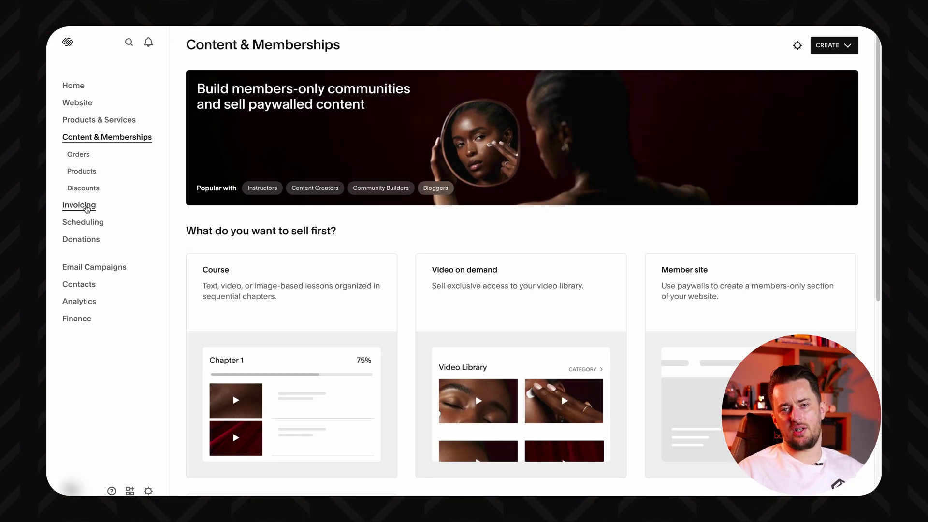
pyautogui.click(86, 207)
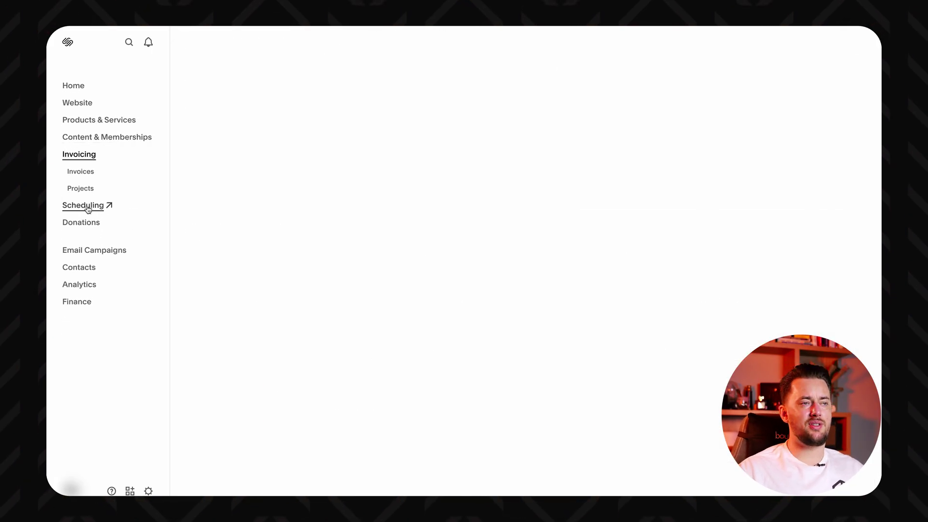
pyautogui.click(84, 223)
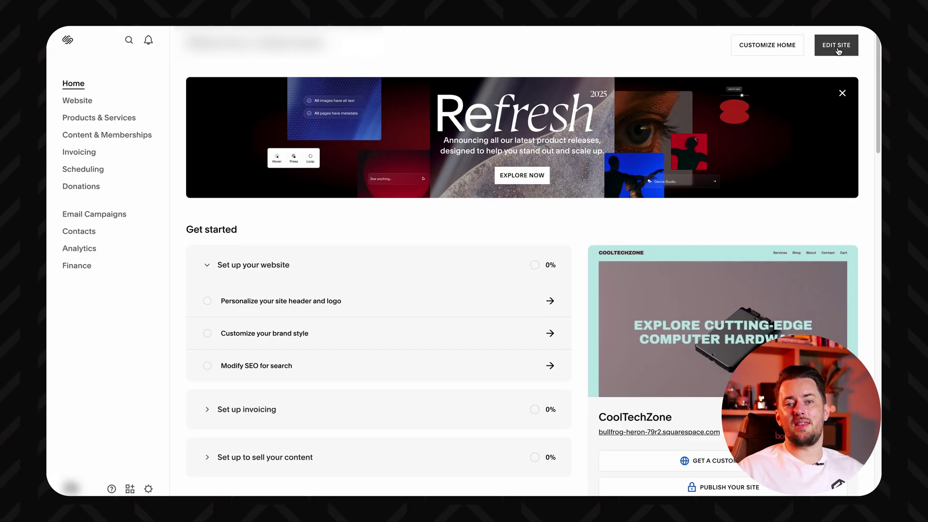
# Add a Heading 1 text block reading 'ONLY THE BEST PARTS FOR YOUR RIG'
pyautogui.click(838, 48)
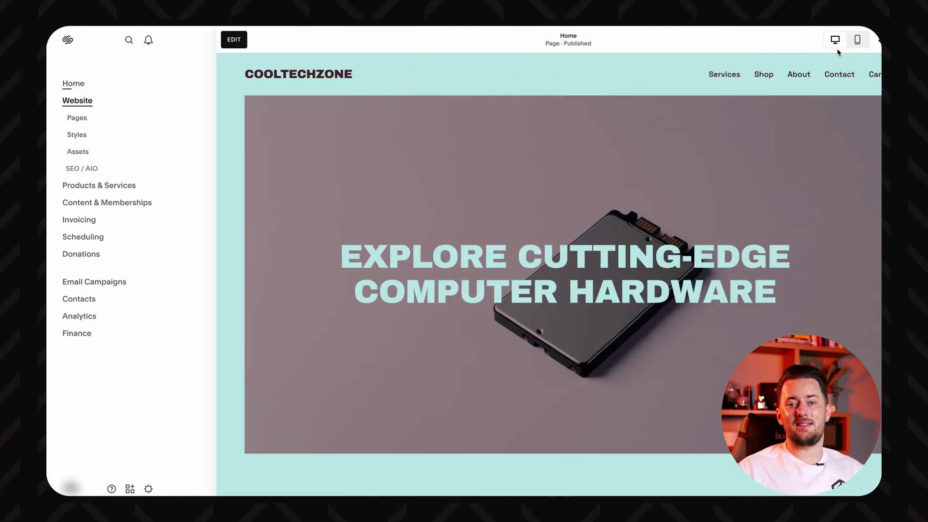
pyautogui.scroll(-1, 464, 106)
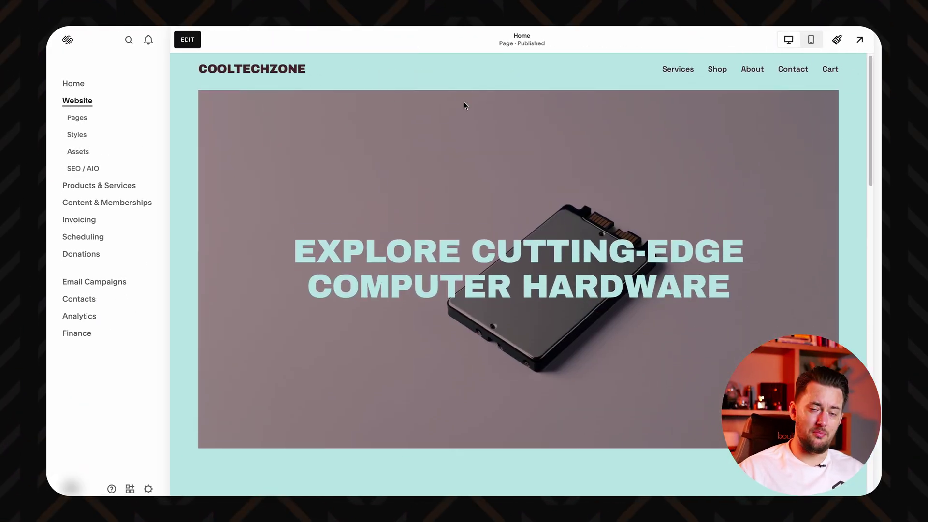
pyautogui.click(188, 40)
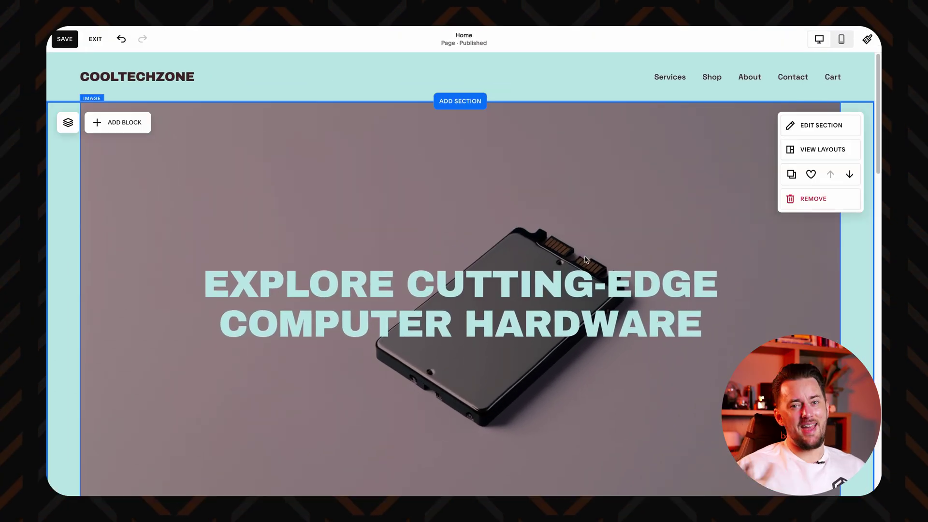
pyautogui.click(125, 123)
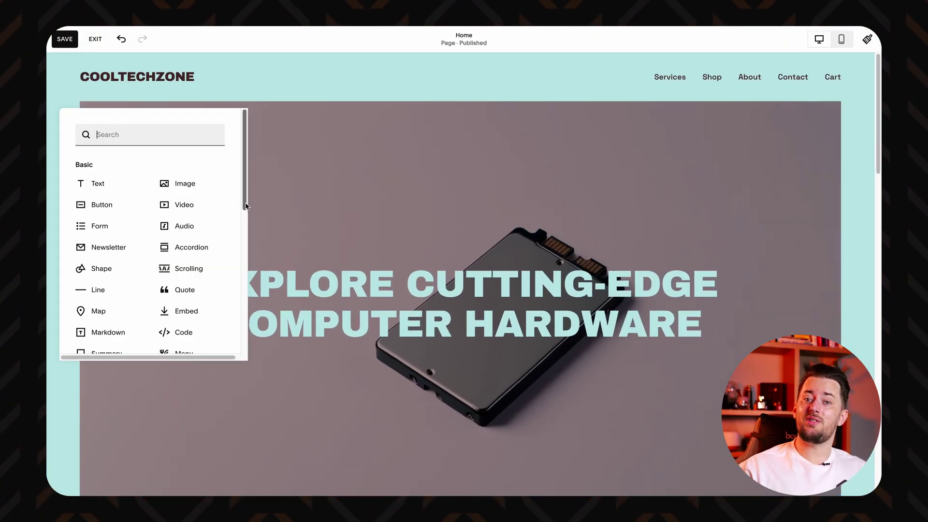
pyautogui.moveTo(246, 207)
pyautogui.mouseDown()
pyautogui.moveTo(242, 348)
pyautogui.moveTo(246, 200)
pyautogui.mouseUp()
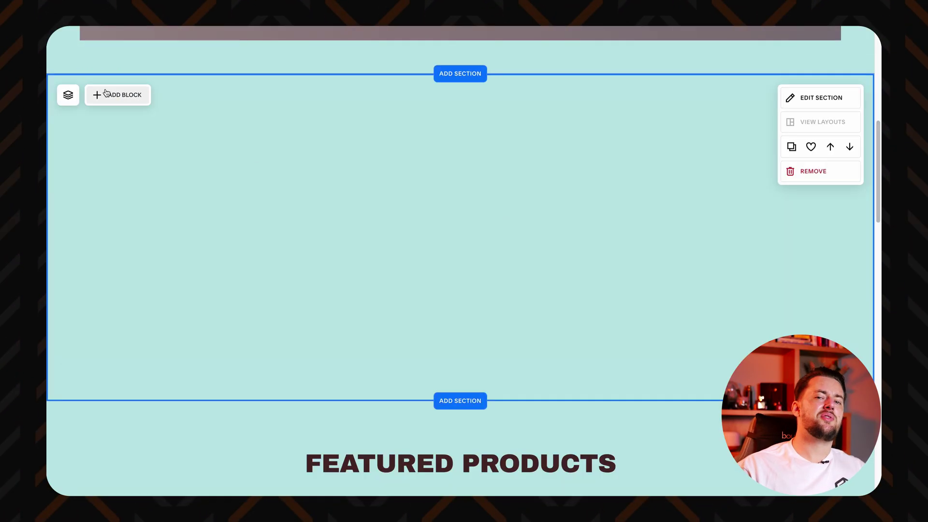
pyautogui.click(106, 93)
pyautogui.click(86, 149)
pyautogui.click(161, 154)
pyautogui.click(138, 177)
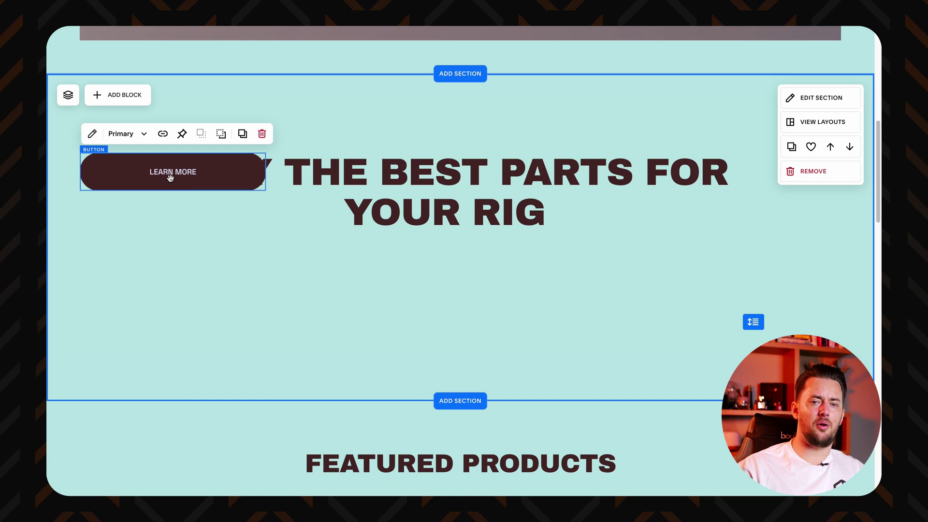
# Place a centred LEARN MORE button below the heading, linked to /shop
pyautogui.moveTo(170, 179)
pyautogui.mouseDown()
pyautogui.moveTo(467, 276)
pyautogui.moveTo(465, 284)
pyautogui.mouseUp()
pyautogui.doubleClick(464, 284)
pyautogui.click(631, 367)
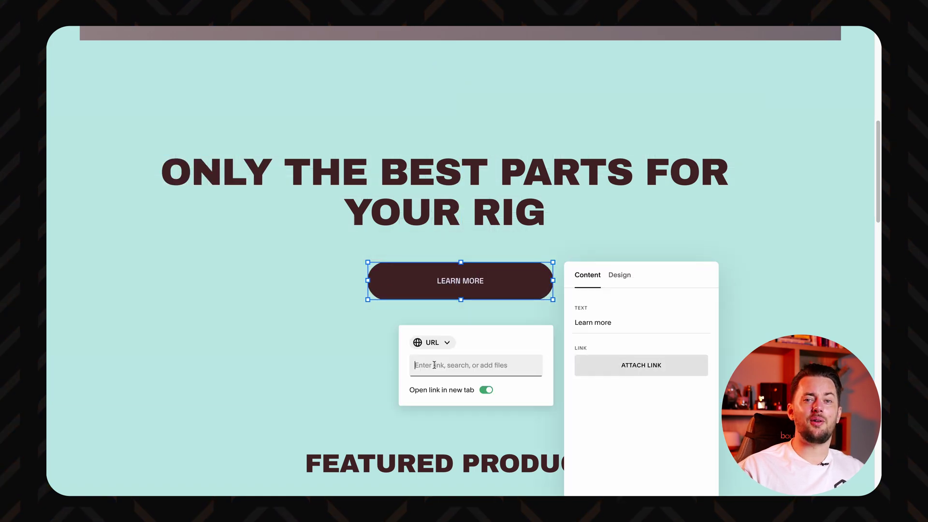
pyautogui.click(435, 365)
pyautogui.click(440, 446)
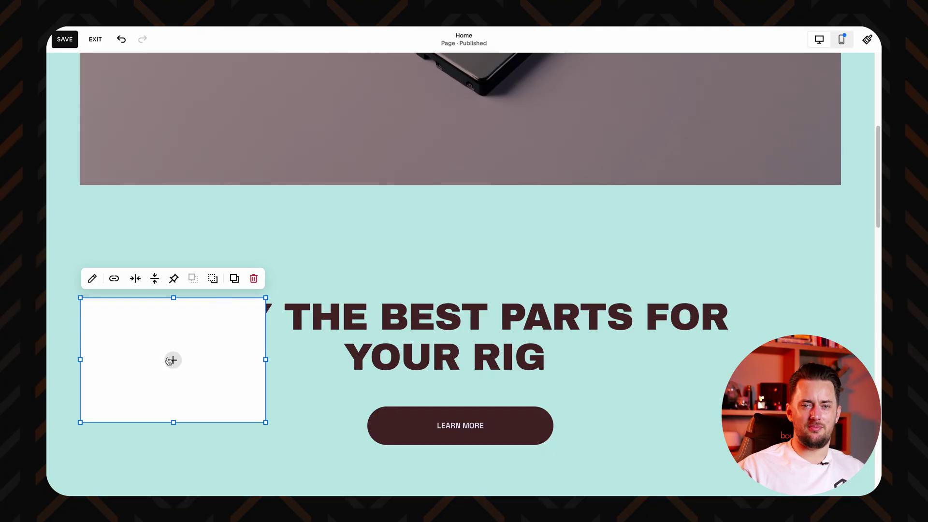
# Add an image block and browse stock photos for it
pyautogui.click(171, 360)
pyautogui.click(149, 378)
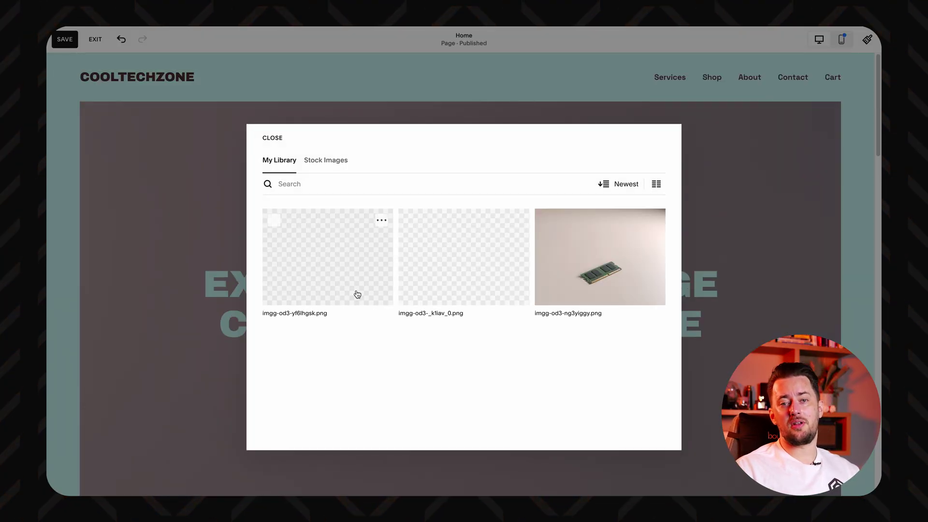
pyautogui.click(329, 160)
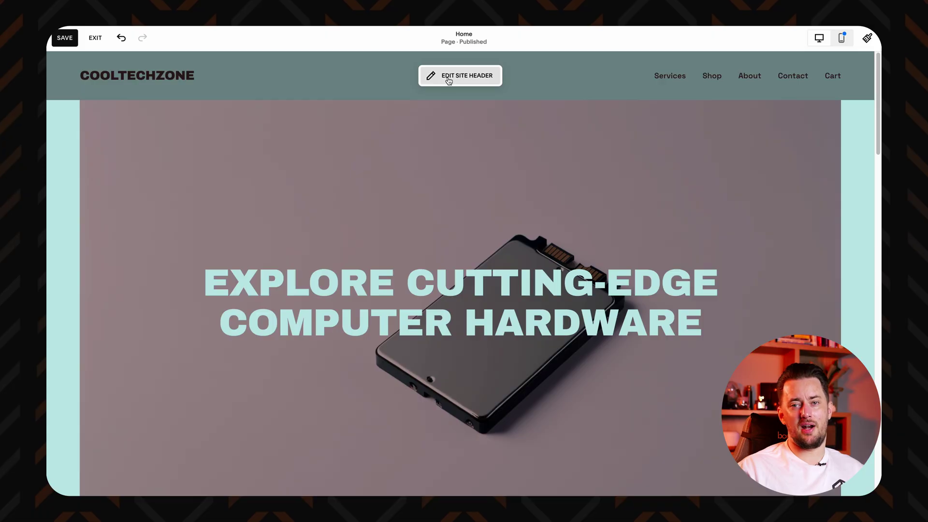
# Change the header layout to links on the left, logo centred and Cart on the right
pyautogui.click(448, 81)
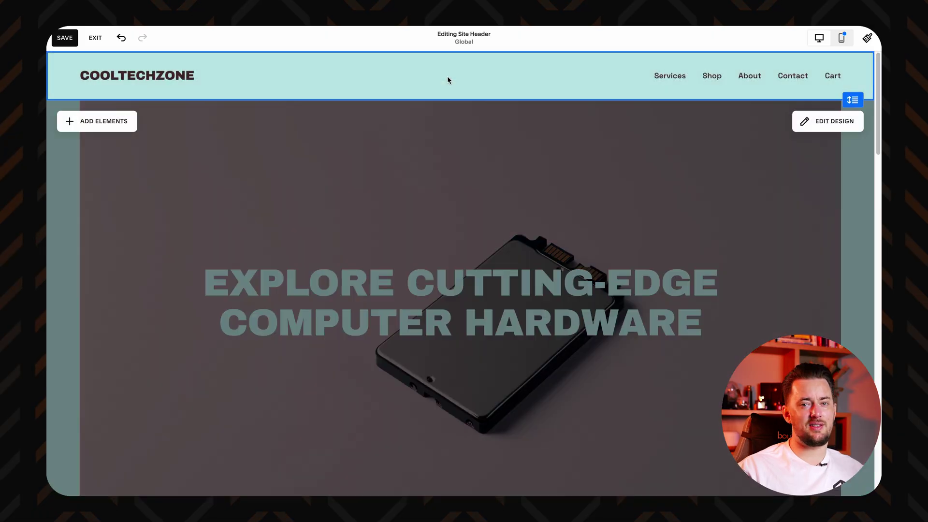
pyautogui.click(828, 128)
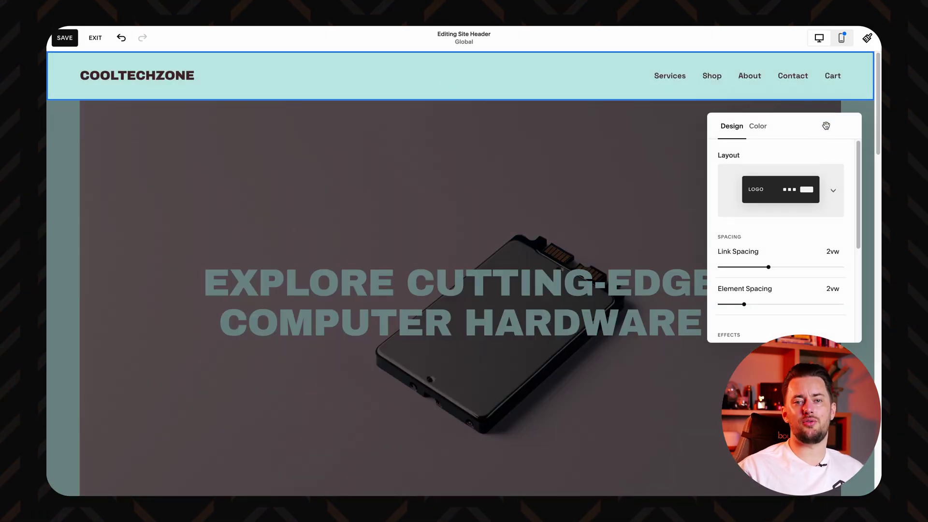
pyautogui.click(774, 207)
pyautogui.click(784, 313)
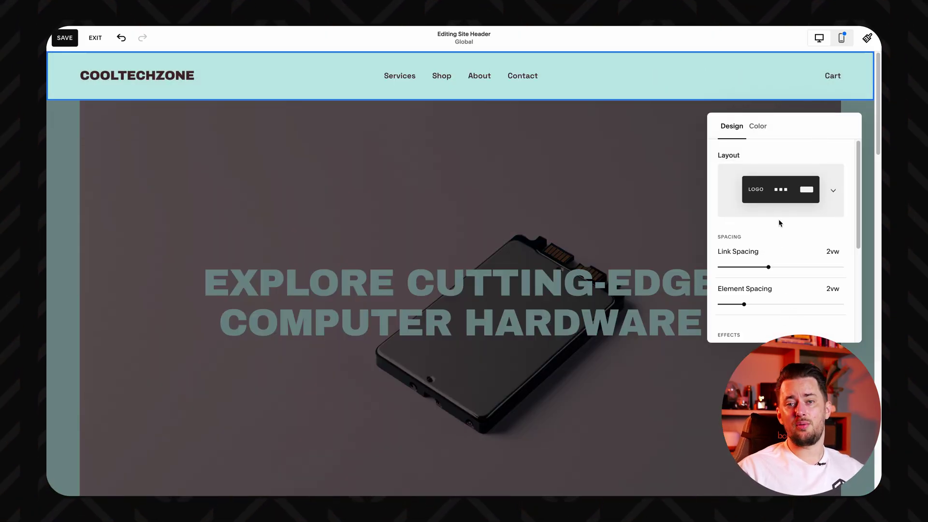
pyautogui.click(780, 193)
pyautogui.click(785, 258)
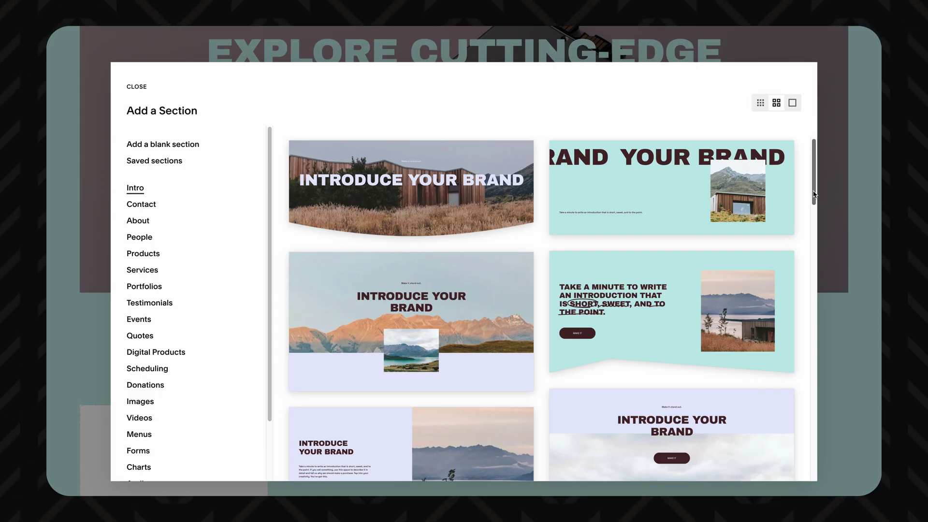
pyautogui.moveTo(813, 171); pyautogui.dragTo(823, 240)
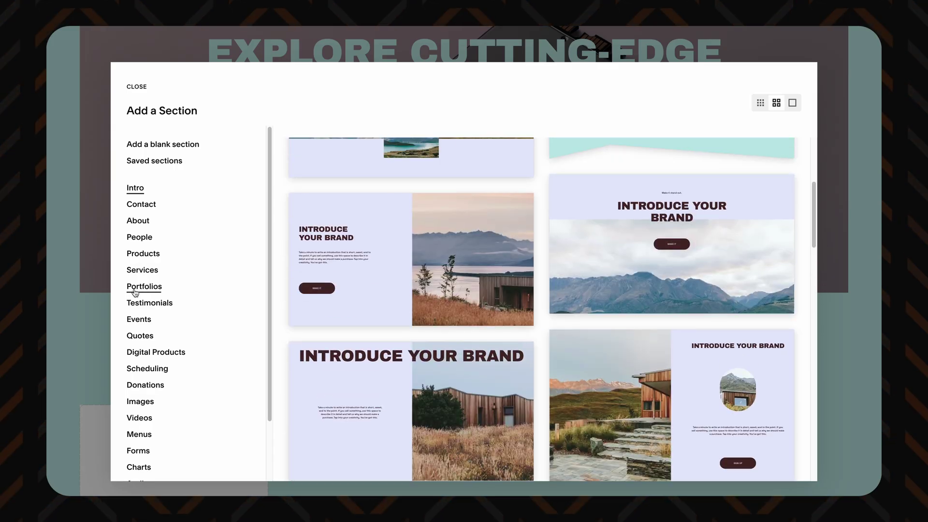
# Add a Products section template below the hero and position its description text
pyautogui.click(144, 286)
pyautogui.click(149, 303)
pyautogui.click(142, 352)
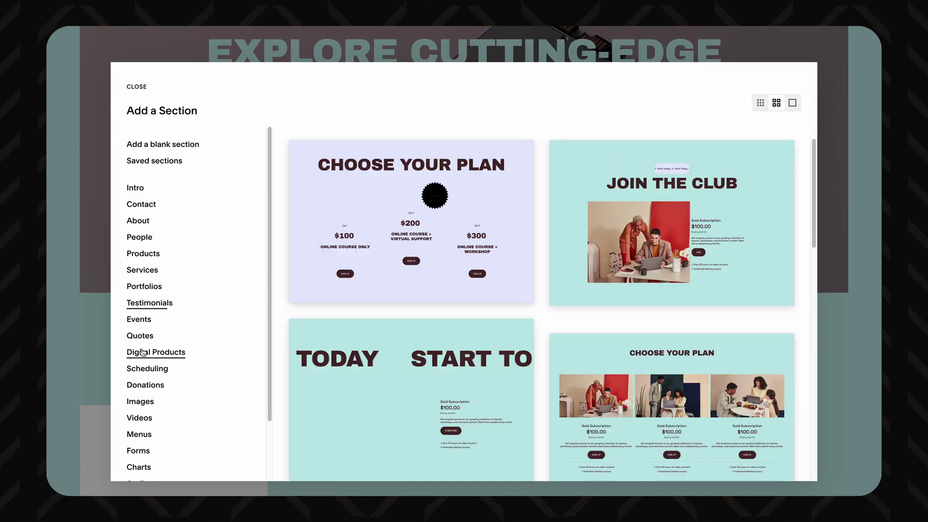
pyautogui.click(143, 254)
pyautogui.click(442, 253)
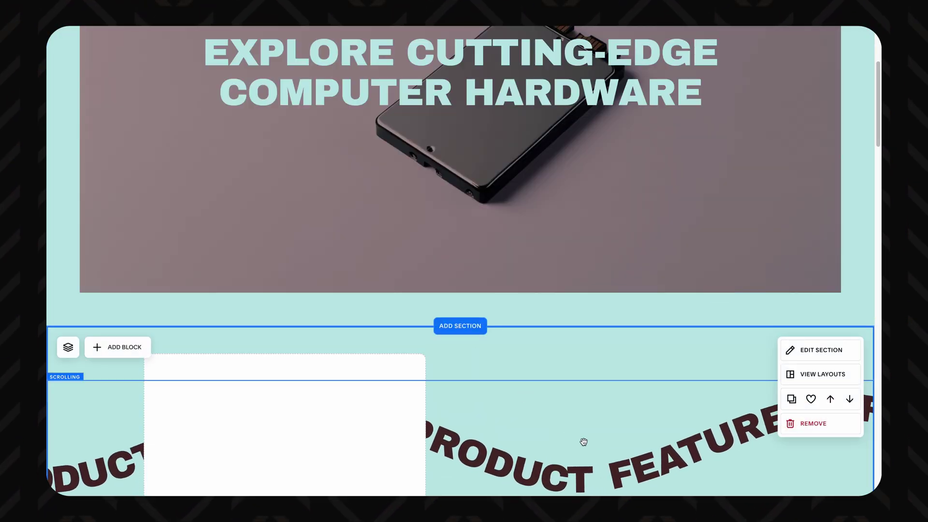
pyautogui.scroll(-3, 582, 439)
pyautogui.moveTo(585, 442); pyautogui.dragTo(582, 421)
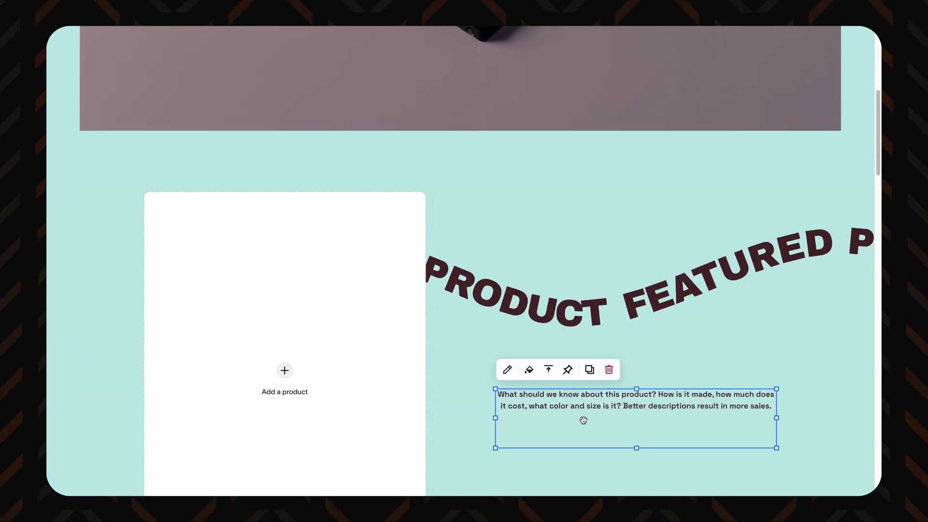
pyautogui.click(405, 175)
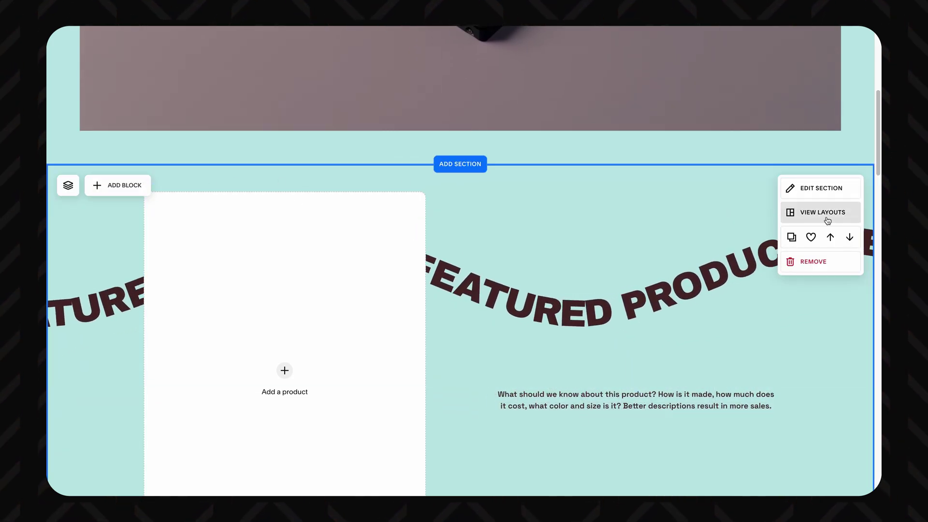
# Adjust the products section's grid gap and review its background and colour settings
pyautogui.click(822, 191)
pyautogui.click(802, 280)
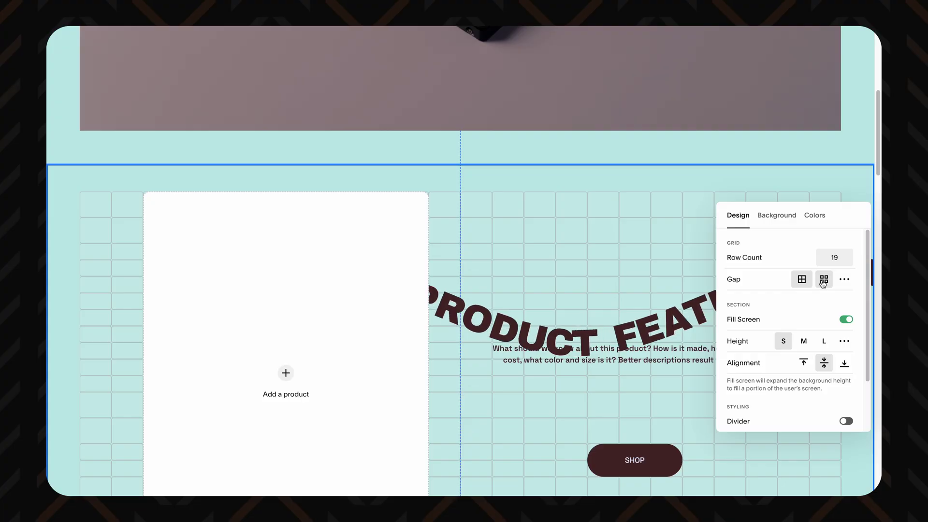
pyautogui.click(778, 221)
pyautogui.click(814, 216)
pyautogui.click(738, 216)
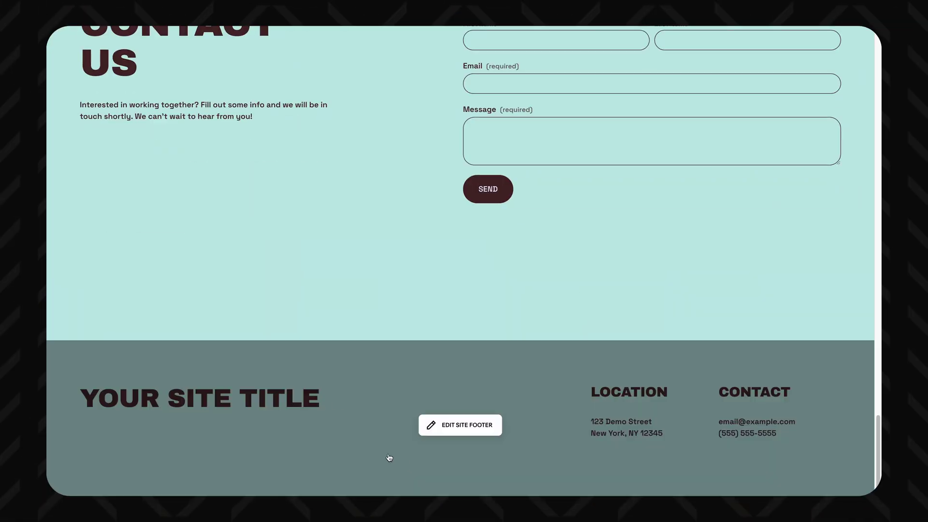
# Change the footer site title to COOLTECHZONE, then select the location and contact details
pyautogui.click(442, 430)
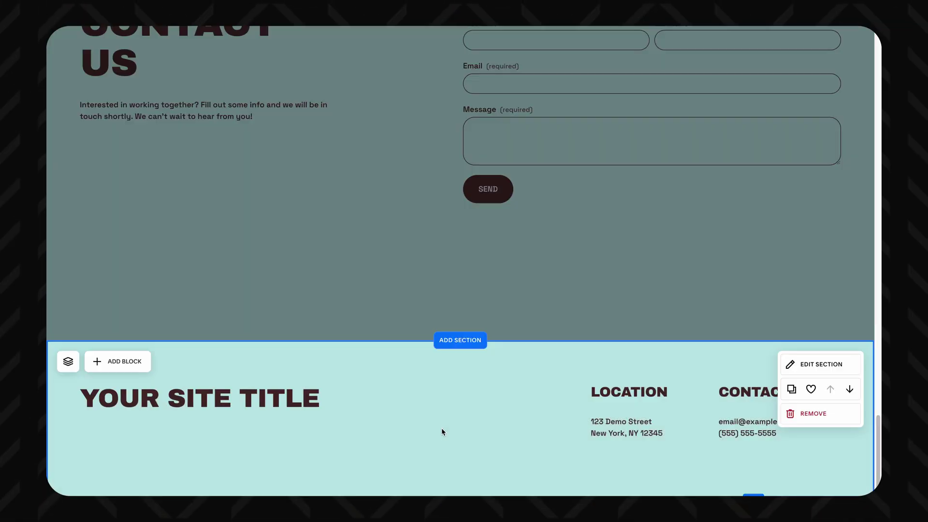
pyautogui.click(256, 395)
pyautogui.tripleClick(195, 403)
pyautogui.write('COOLTECHZONE')
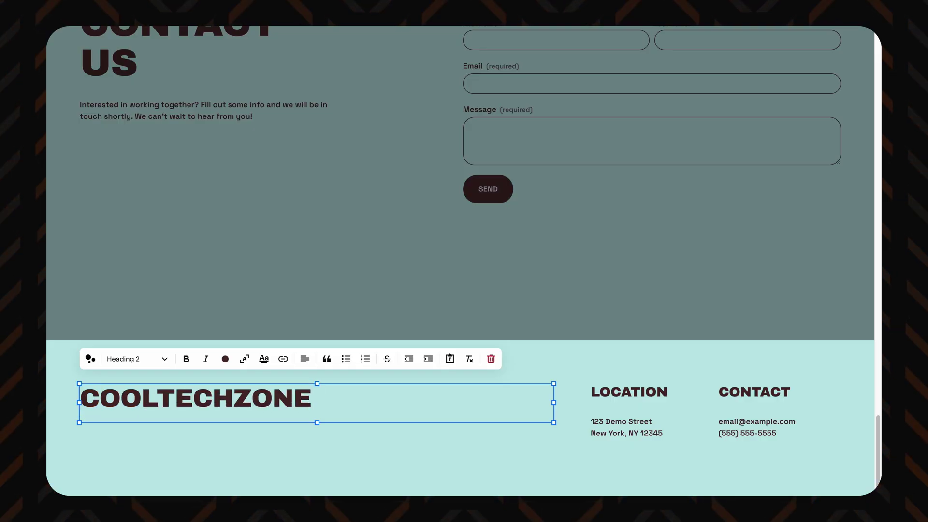
pyautogui.click(363, 481)
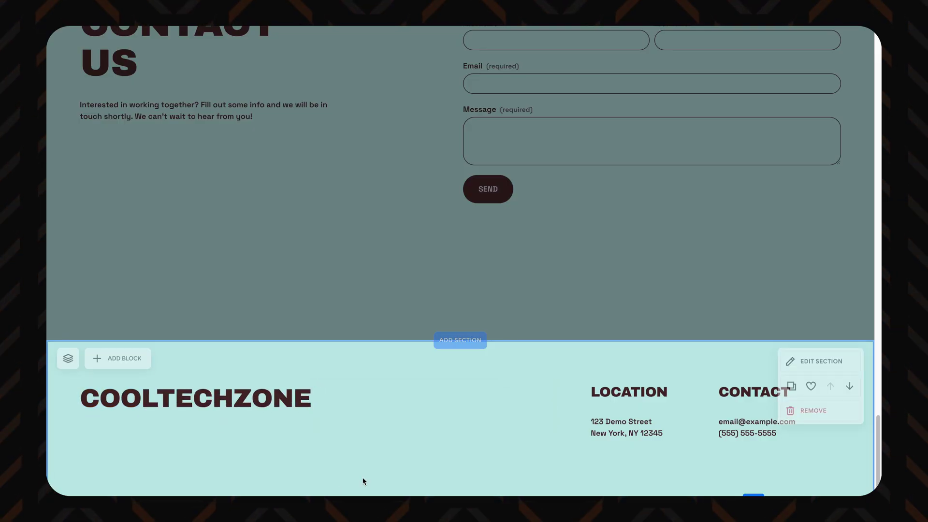
pyautogui.click(640, 413)
pyautogui.click(721, 408)
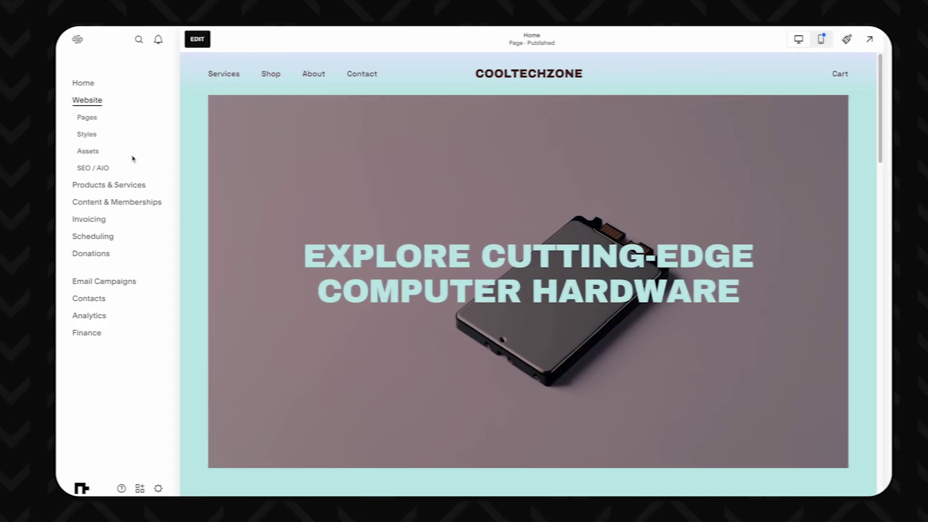
# Add a Portfolio page to the main navigation, then open the Home page
pyautogui.click(81, 116)
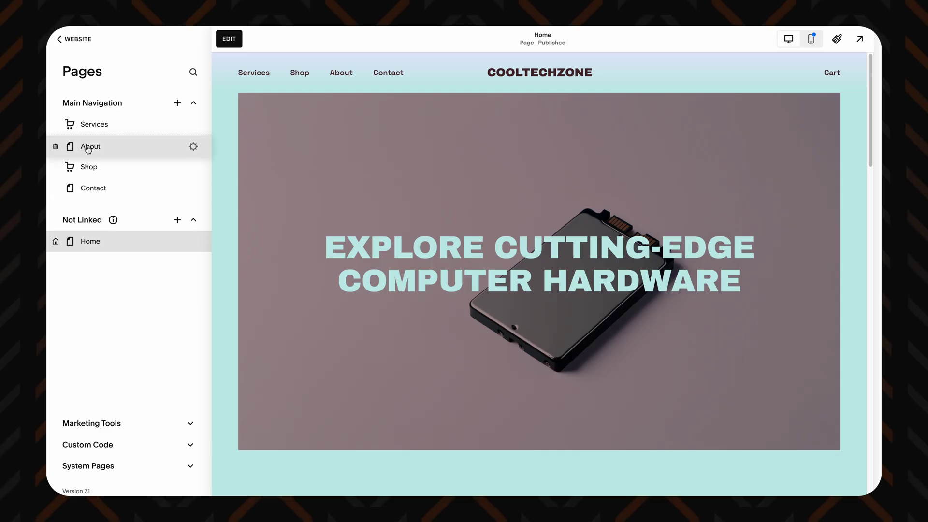
pyautogui.click(178, 104)
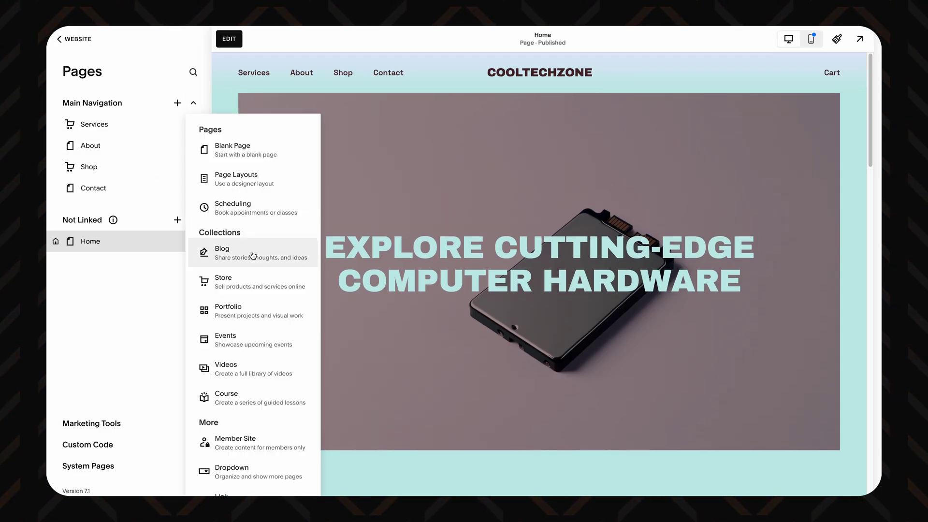
pyautogui.click(258, 317)
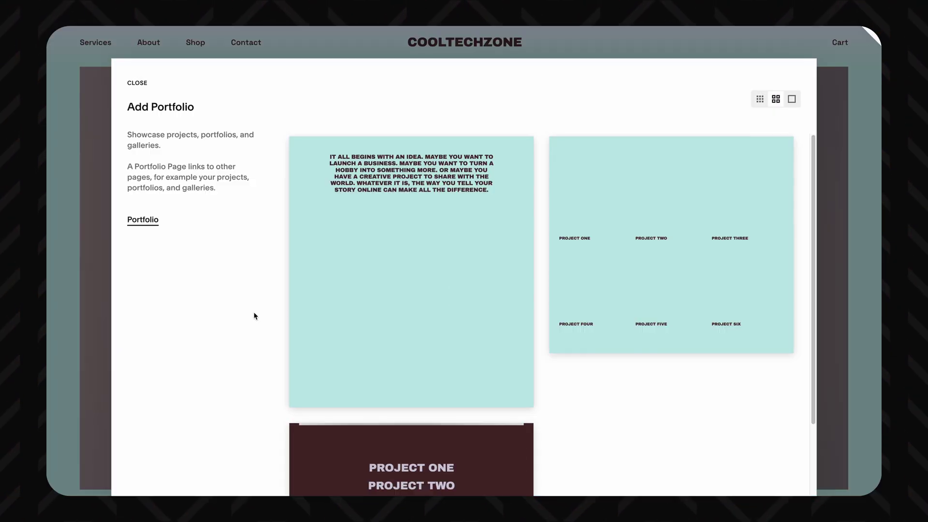
pyautogui.scroll(-2, 825, 356)
pyautogui.scroll(2, 824, 357)
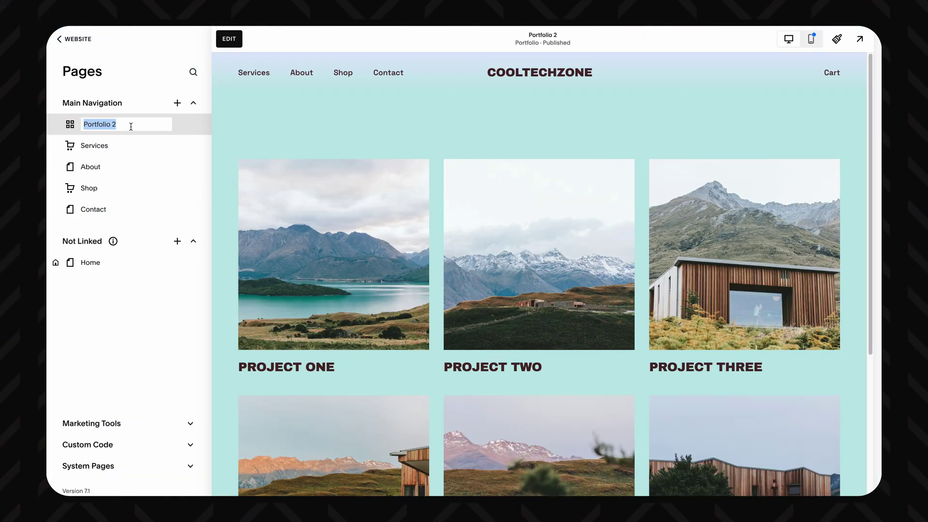
pyautogui.press('Return')
pyautogui.click(72, 212)
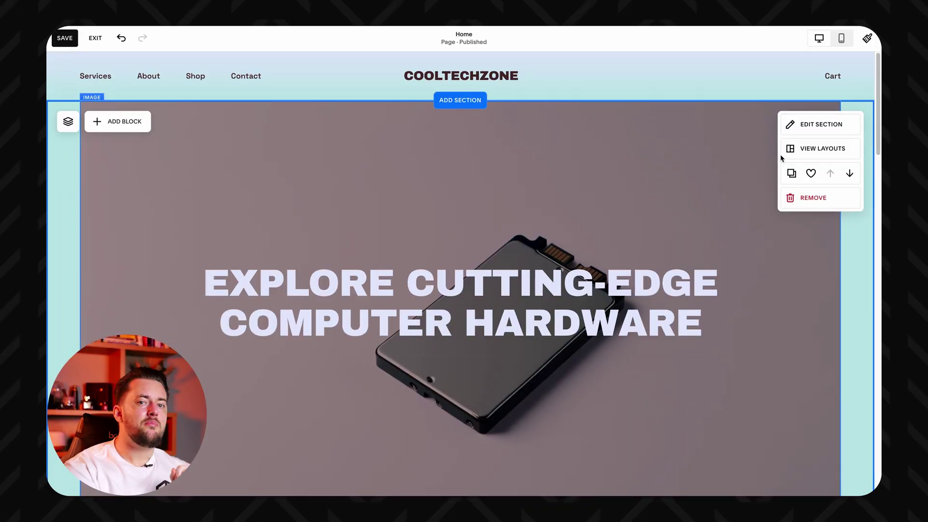
pyautogui.click(840, 39)
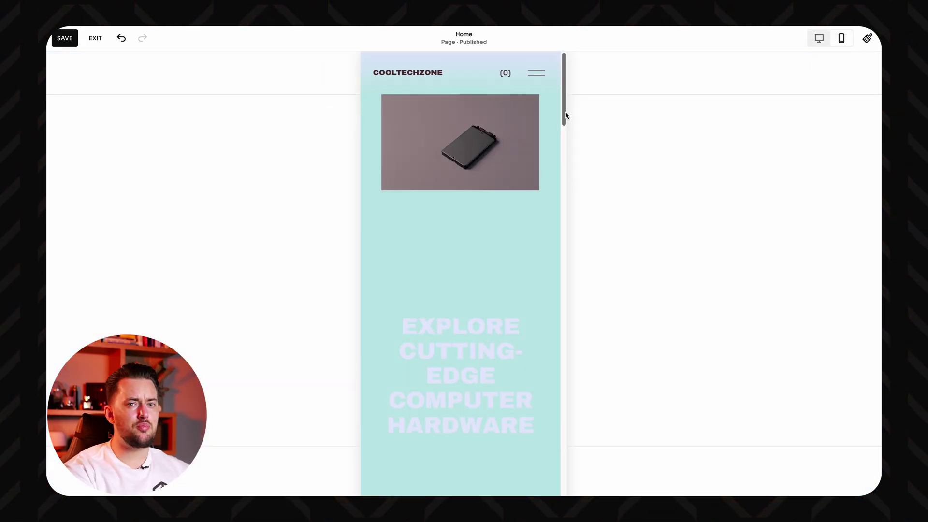
pyautogui.moveTo(567, 116); pyautogui.dragTo(563, 241)
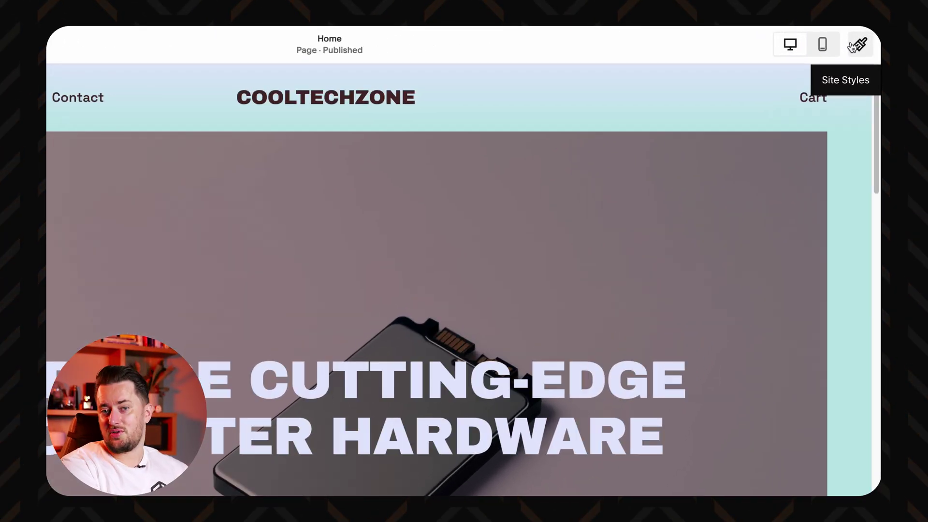
pyautogui.click(856, 46)
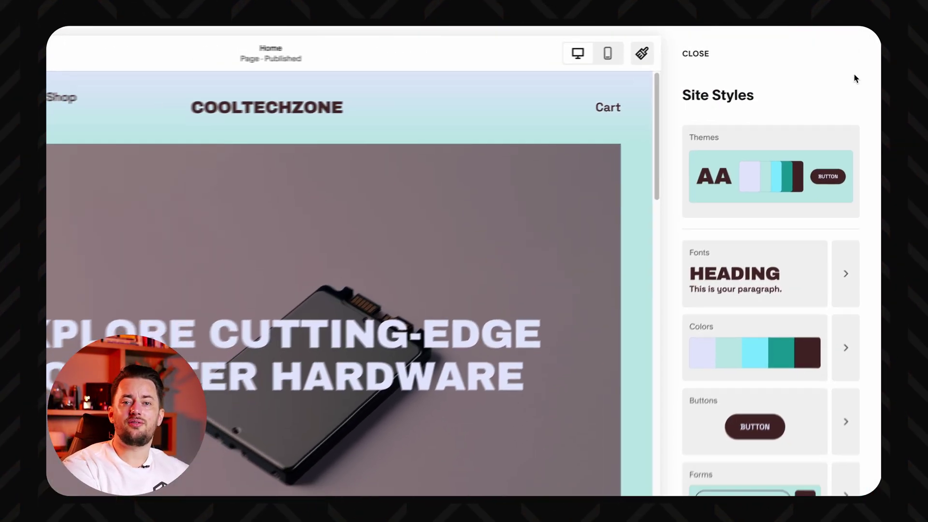
# Raise the site's base font size to 21 px
pyautogui.click(853, 124)
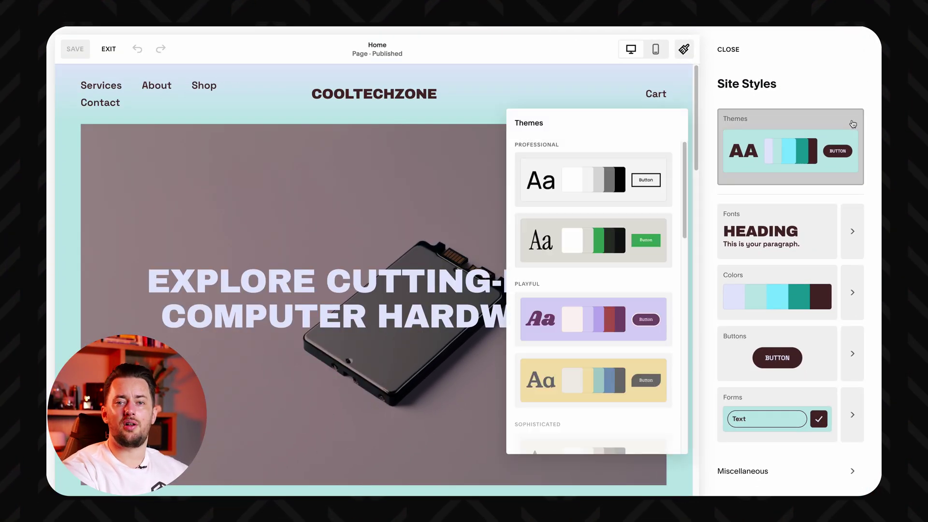
pyautogui.click(771, 120)
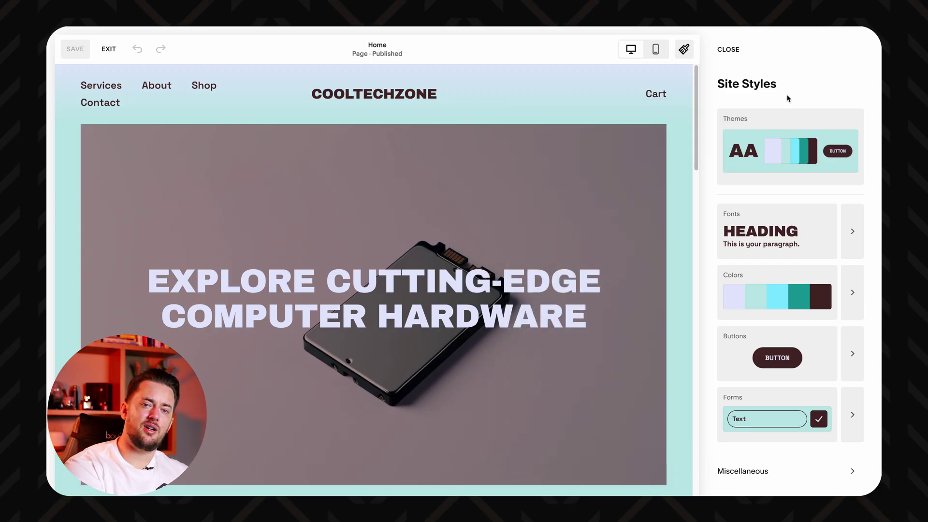
pyautogui.click(854, 247)
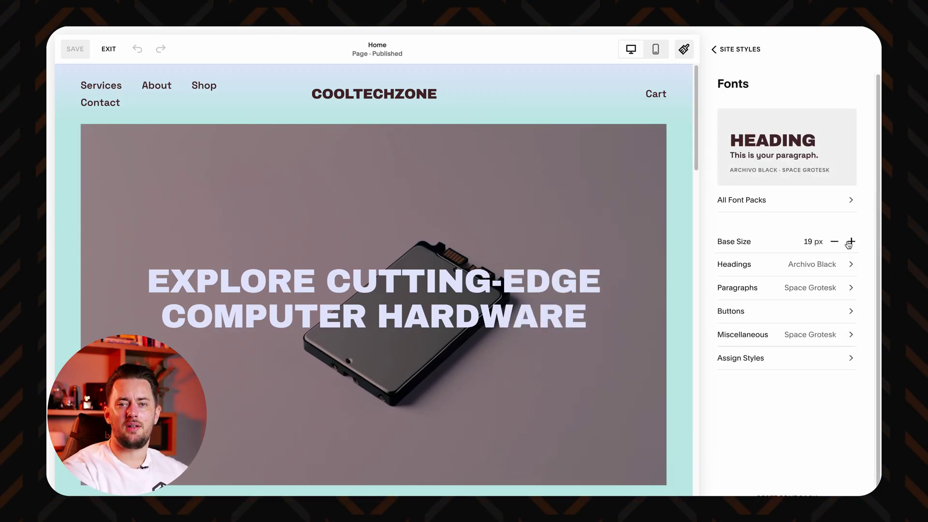
pyautogui.click(850, 241)
pyautogui.click(850, 242)
pyautogui.click(715, 49)
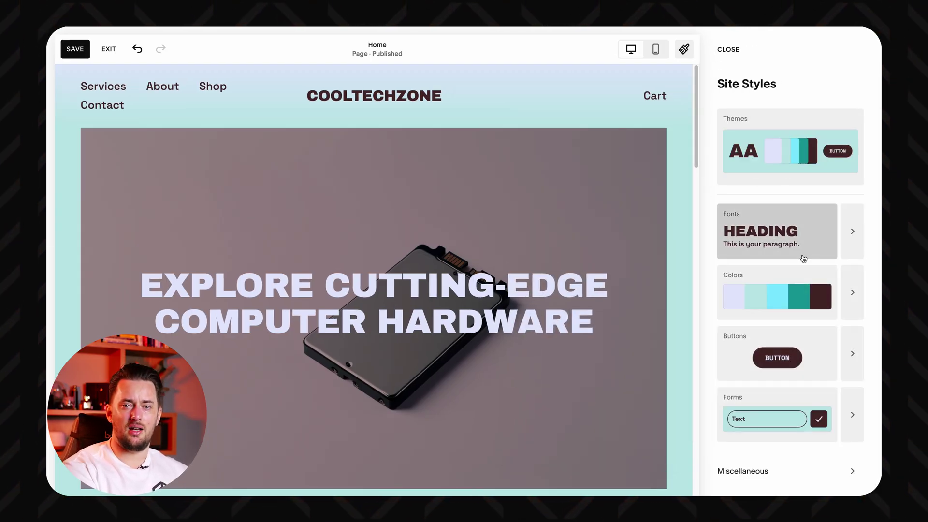
# Browse the colour palette, section themes and all button style packs
pyautogui.click(844, 305)
pyautogui.scroll(-2, 744, 188)
pyautogui.scroll(2, 714, 102)
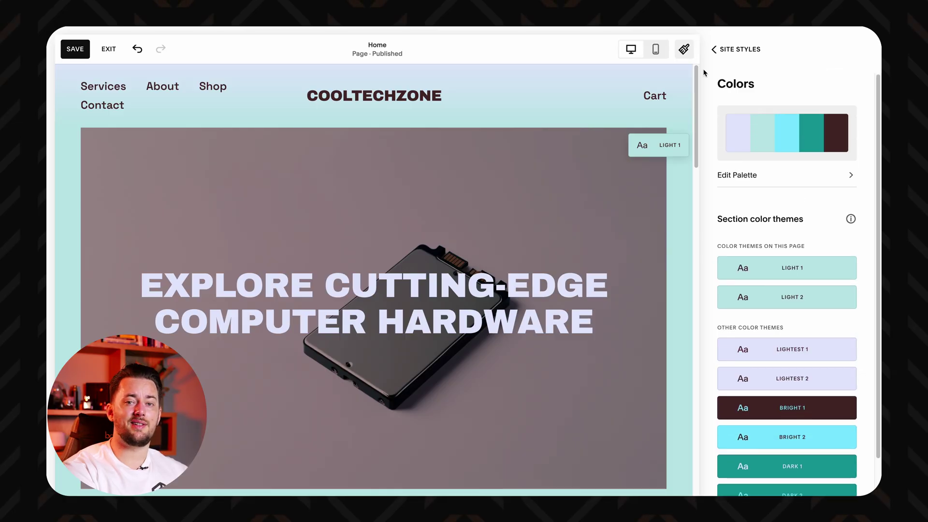
pyautogui.click(714, 49)
pyautogui.click(861, 355)
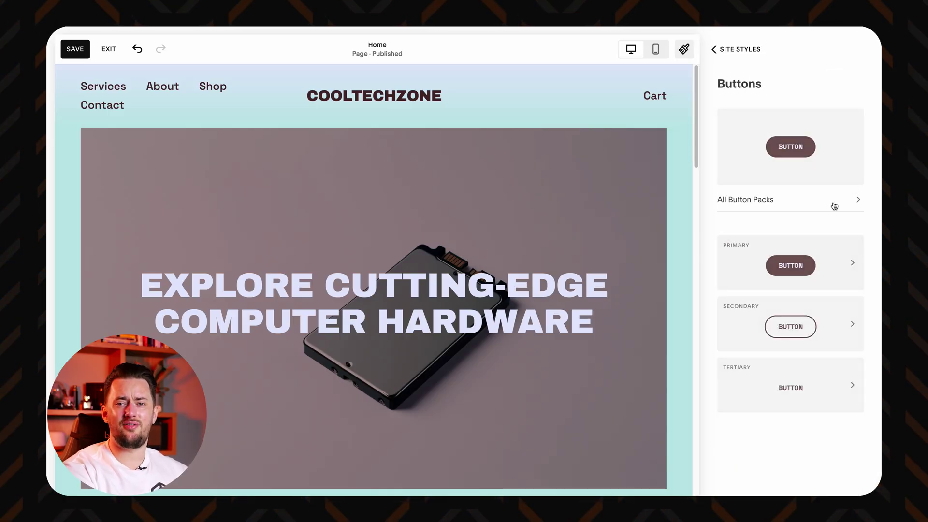
pyautogui.click(801, 206)
pyautogui.moveTo(870, 129)
pyautogui.mouseDown()
pyautogui.moveTo(878, 315)
pyautogui.moveTo(867, 493)
pyautogui.mouseUp()
pyautogui.scroll(5, 801, 291)
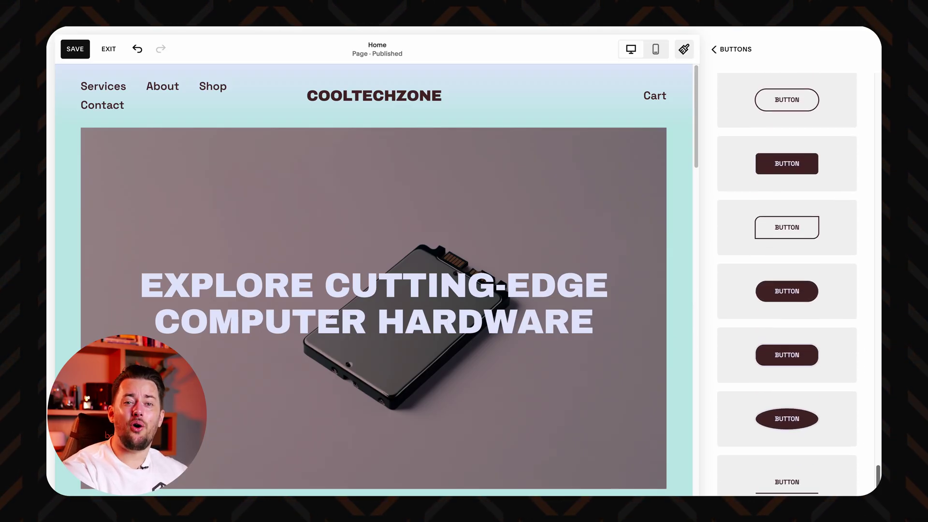
pyautogui.scroll(5, 801, 290)
pyautogui.scroll(5, 801, 290)
pyautogui.scroll(5, 802, 75)
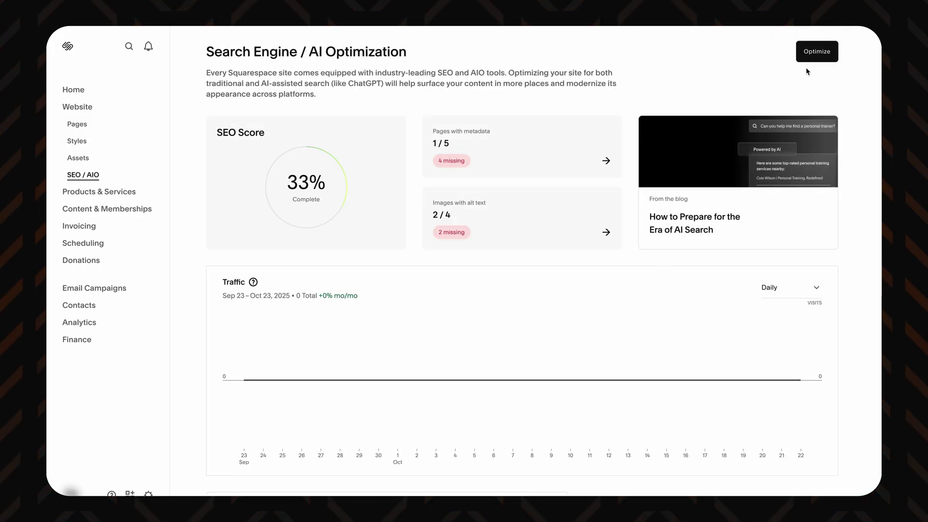
# Run Beacon AI optimization, review the generated page metadata and alt text, and save
pyautogui.click(812, 57)
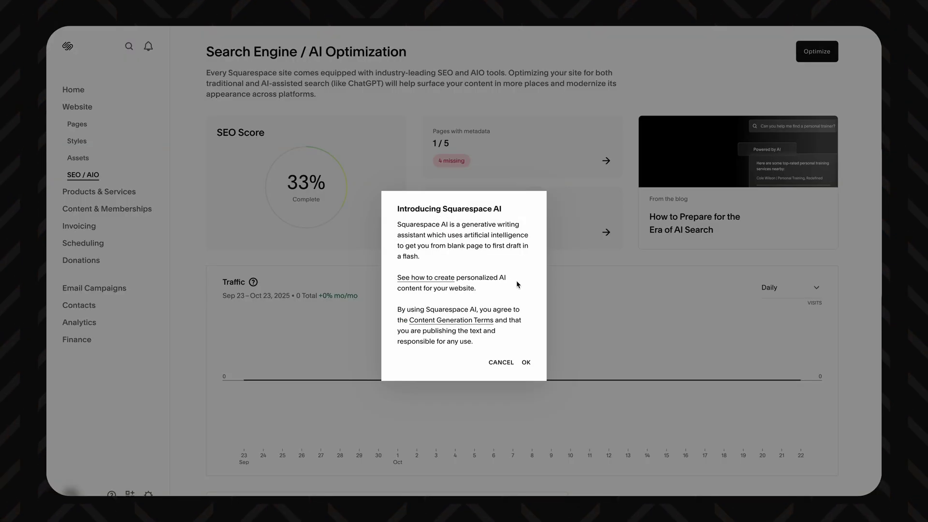
pyautogui.click(526, 363)
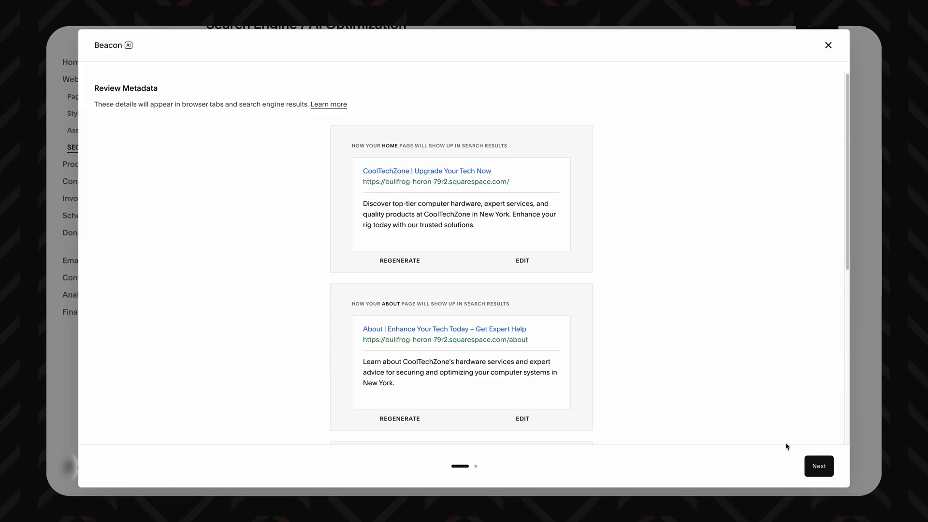
pyautogui.click(814, 466)
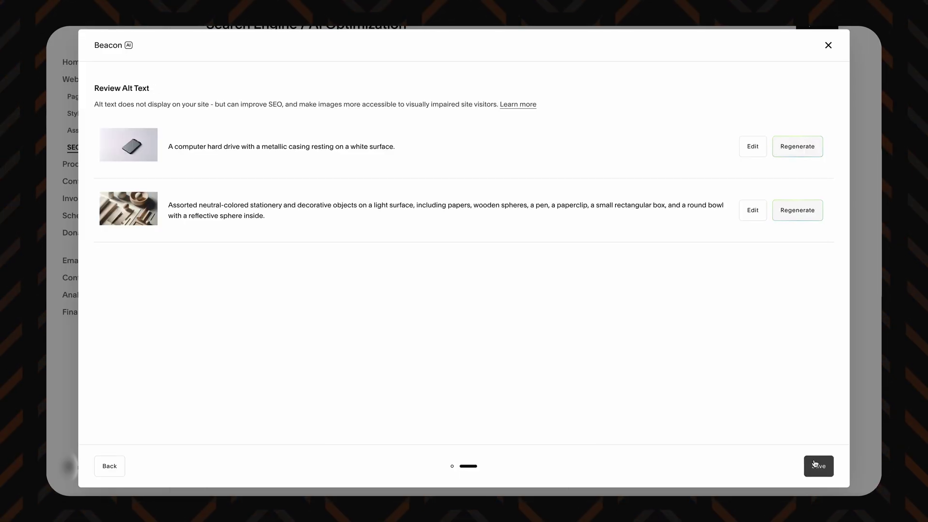
pyautogui.click(814, 465)
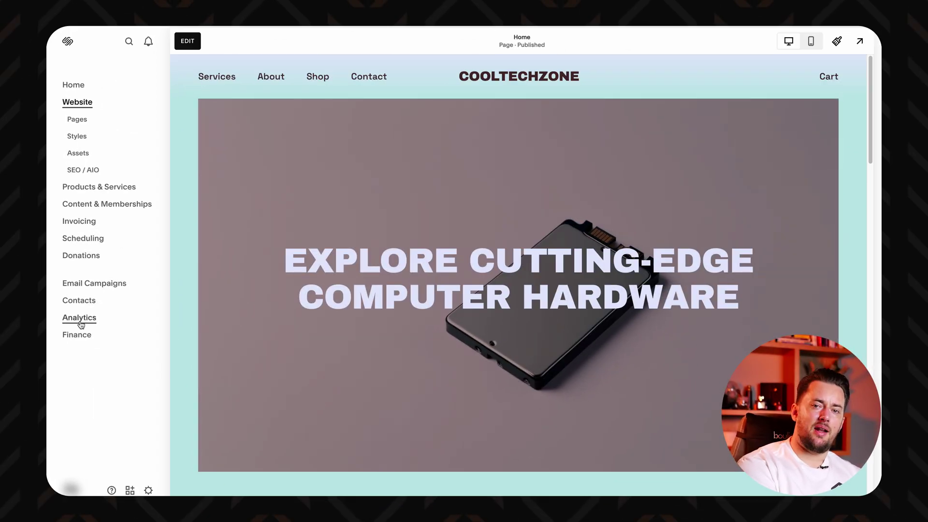
pyautogui.click(80, 320)
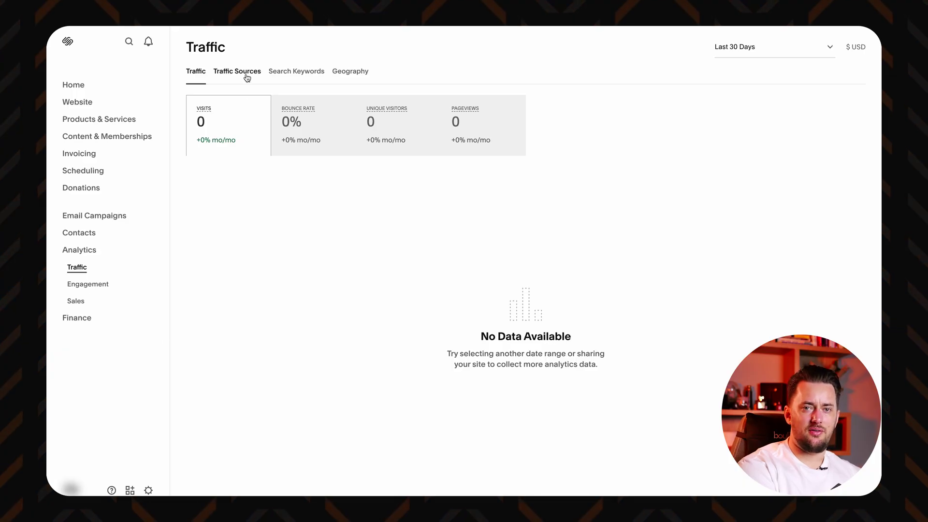
pyautogui.click(246, 73)
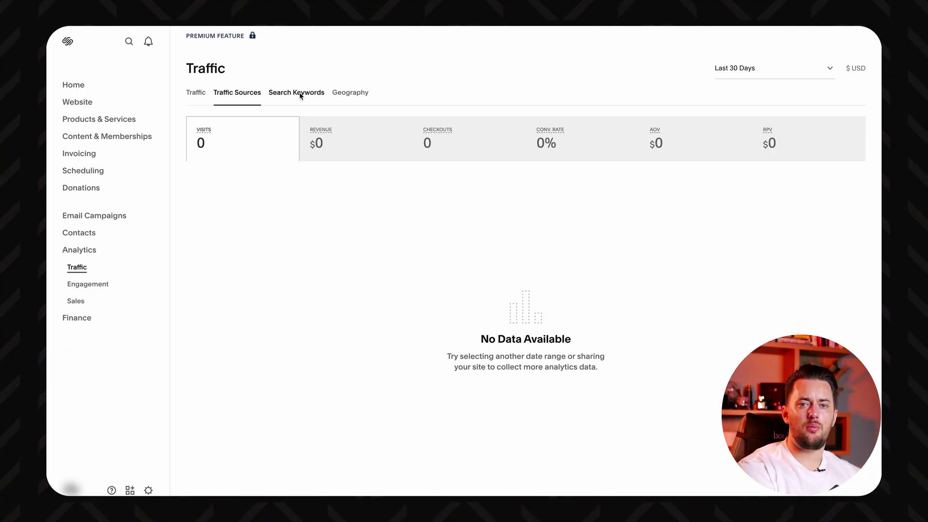
pyautogui.click(301, 94)
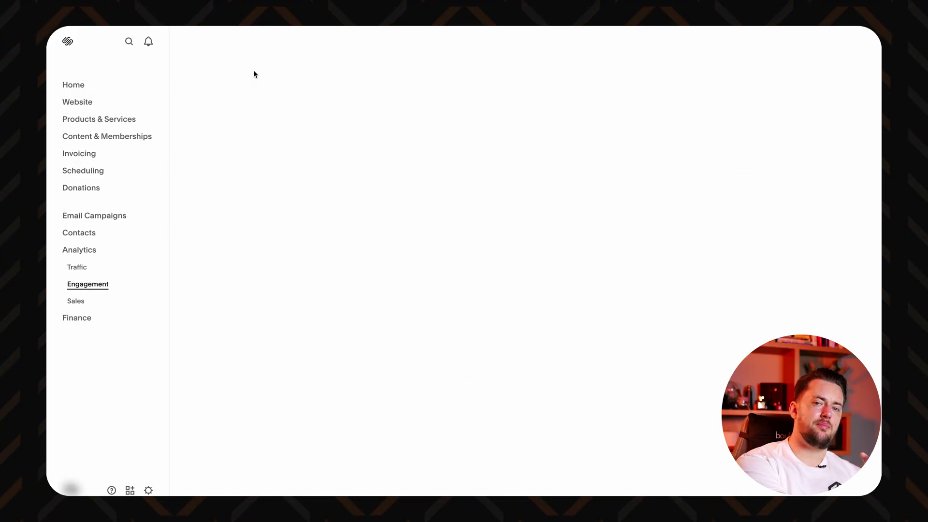
pyautogui.click(410, 93)
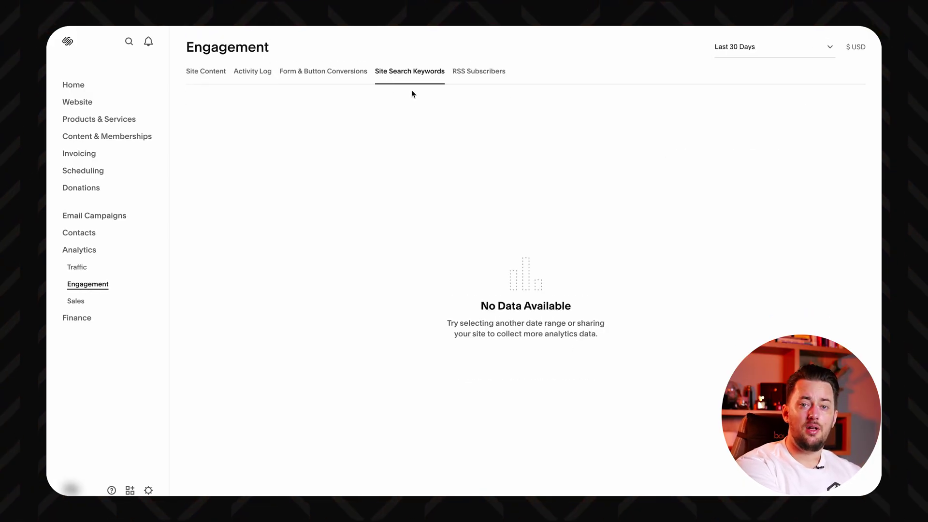
pyautogui.click(86, 302)
pyautogui.click(234, 87)
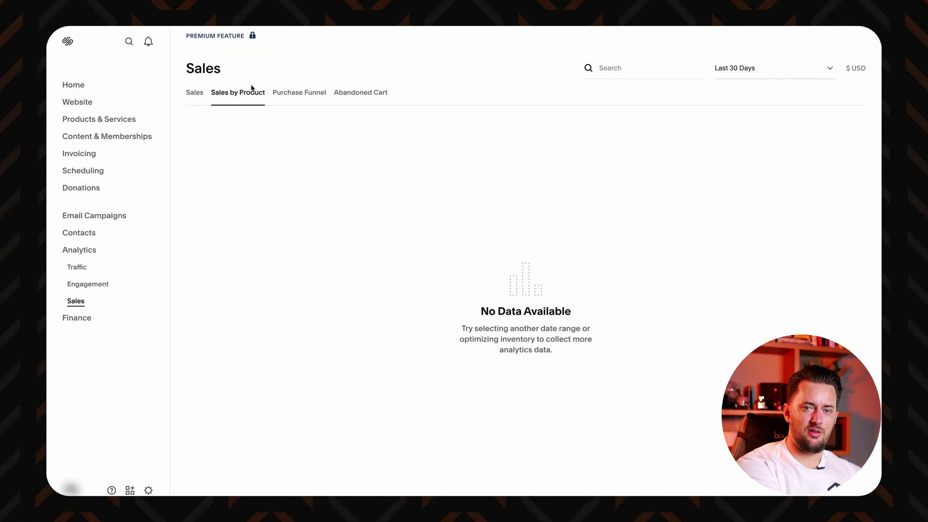
pyautogui.click(195, 94)
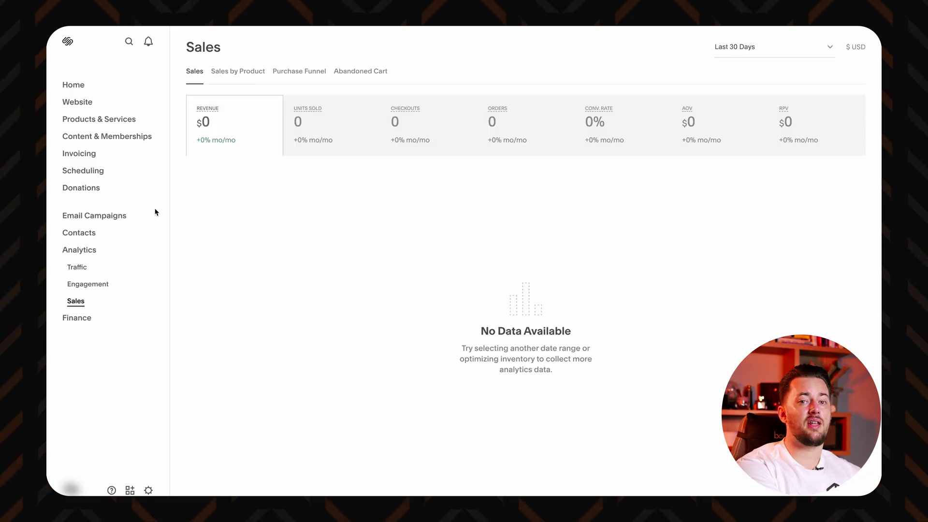
pyautogui.click(77, 268)
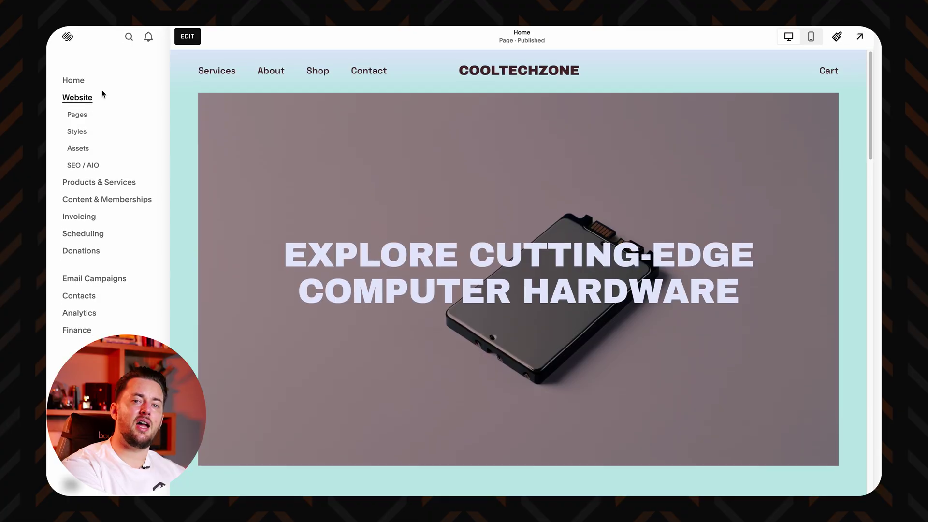
pyautogui.click(74, 88)
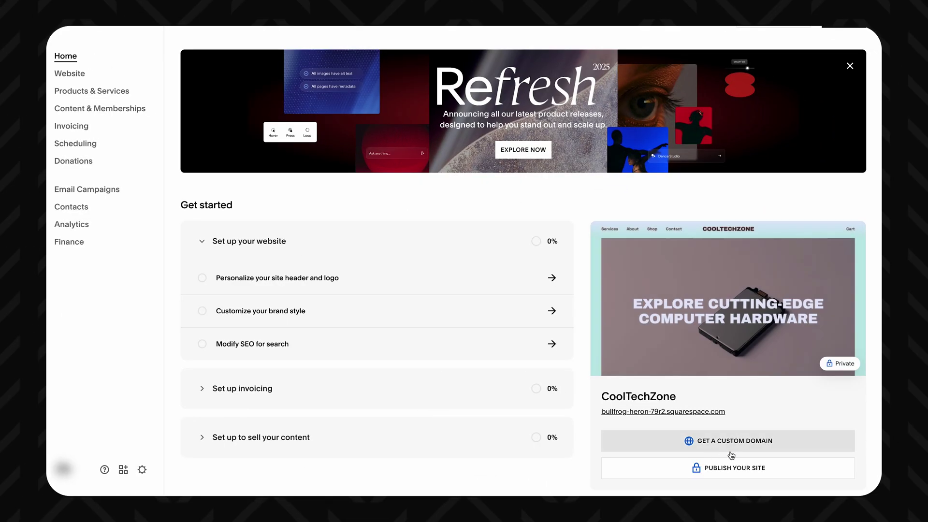
# Browse suggested CoolTechZone domains and prices, noting cooltechzone.com is unavailable
pyautogui.click(737, 450)
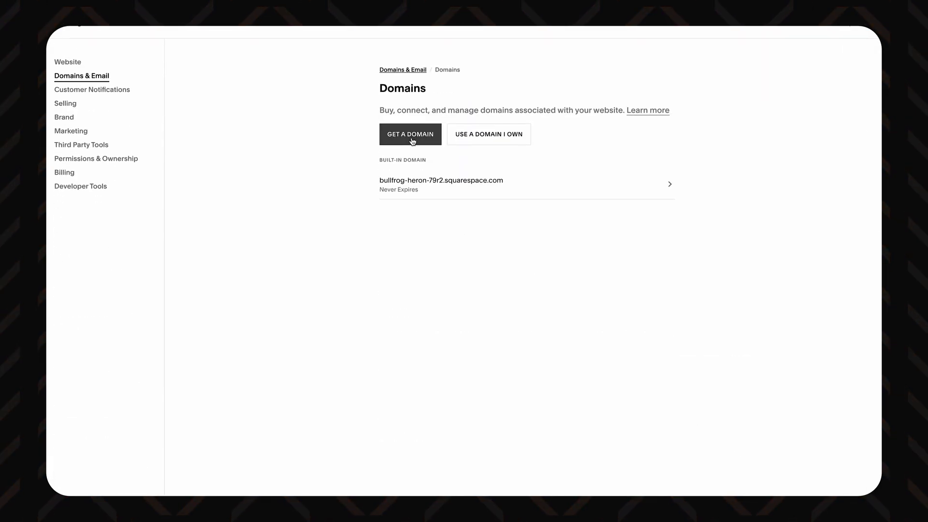
pyautogui.click(410, 137)
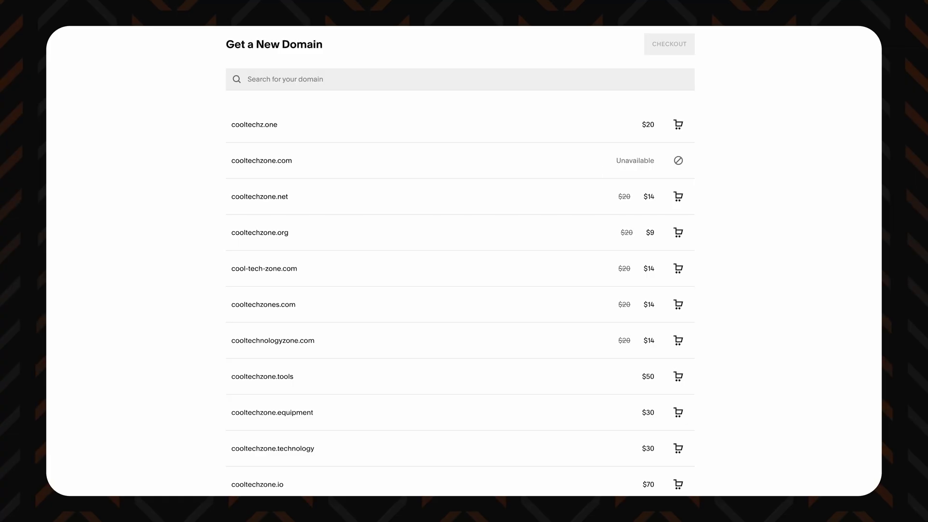
pyautogui.scroll(-3, 461, 290)
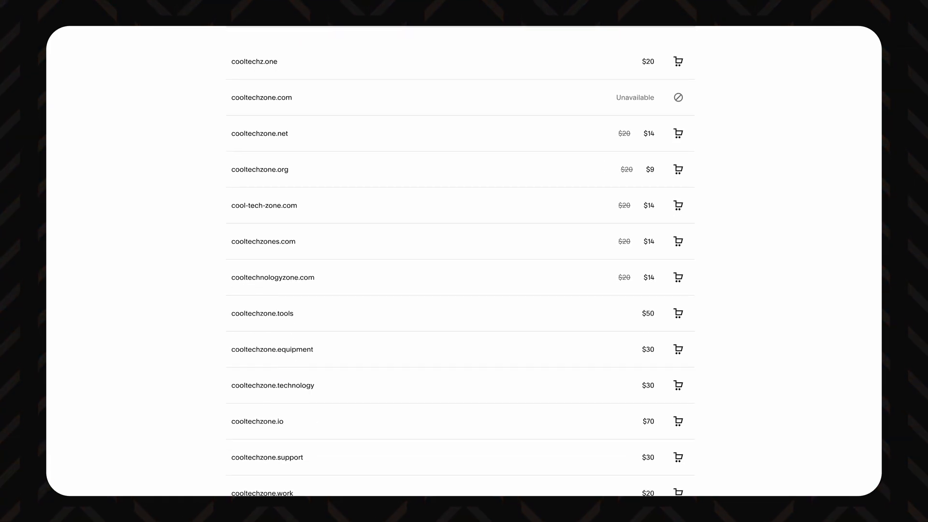